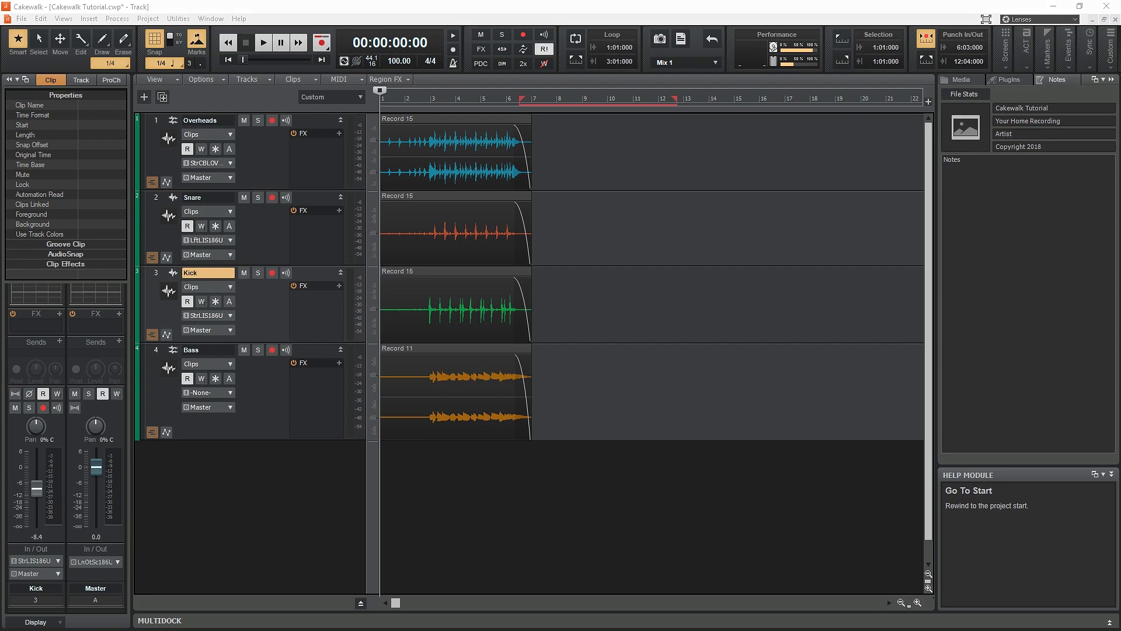
Step: Review the VST scan paths in the preferences, look at the folder browser for adding a path, and close without adding one
{"action": "left_click", "coordinate": [41, 18]}
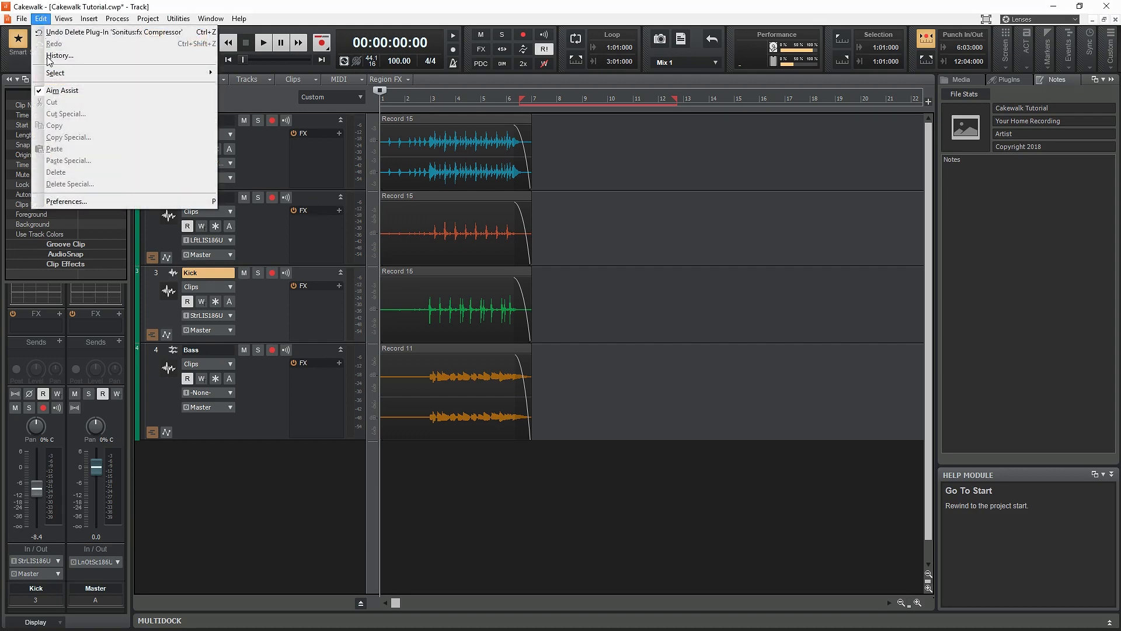
{"action": "left_click", "coordinate": [65, 200]}
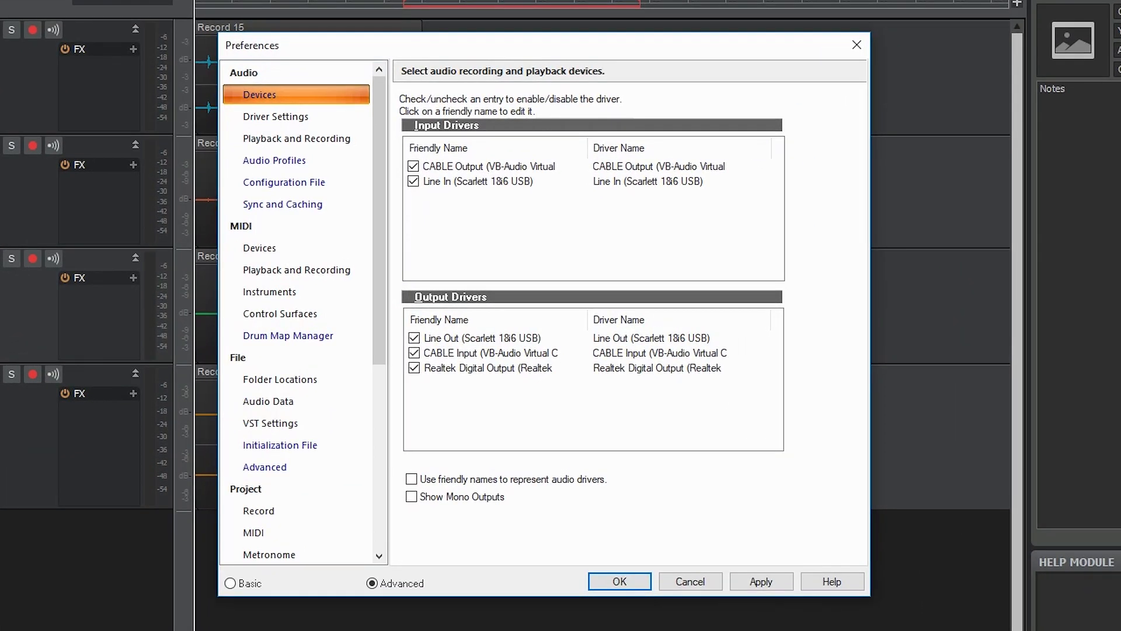
{"action": "left_click", "coordinate": [292, 425]}
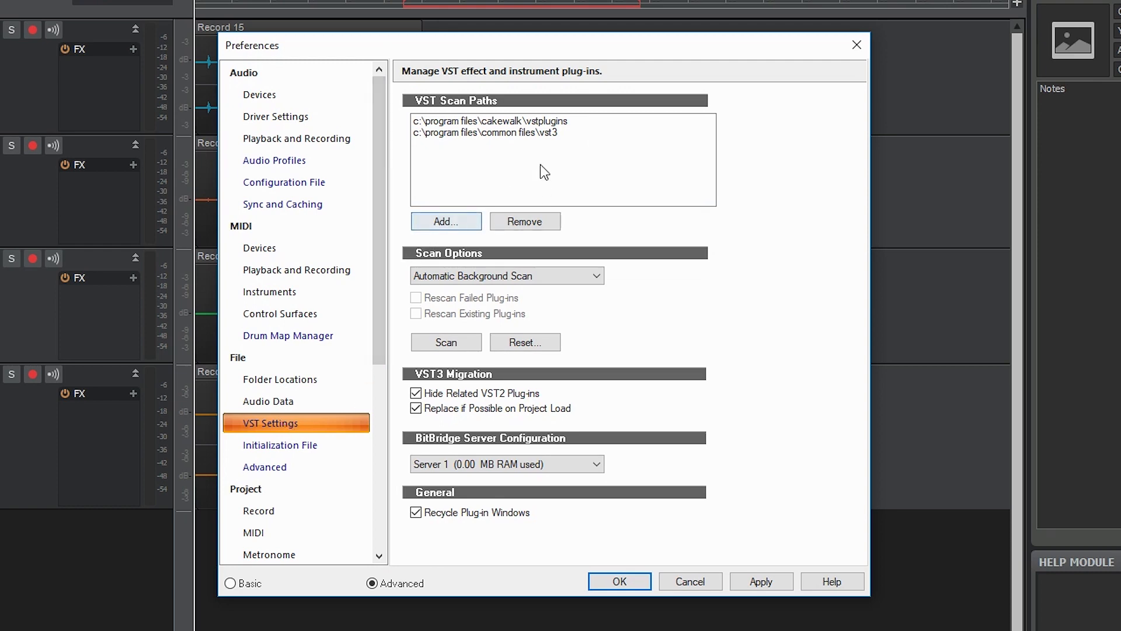
{"action": "left_click", "coordinate": [462, 216]}
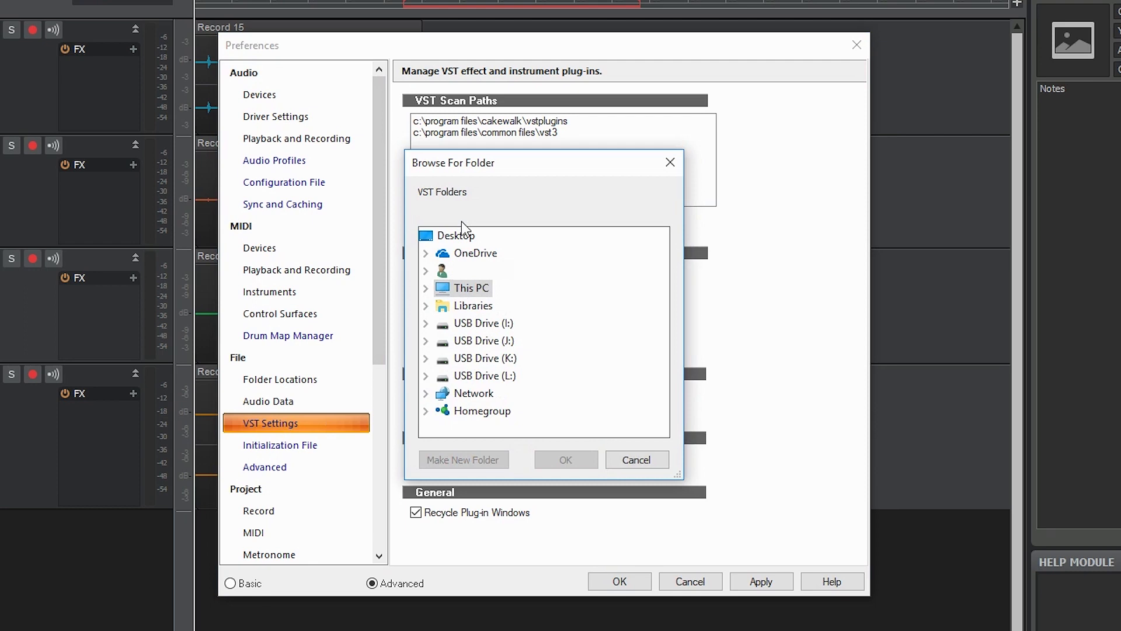
{"action": "left_click", "coordinate": [635, 460]}
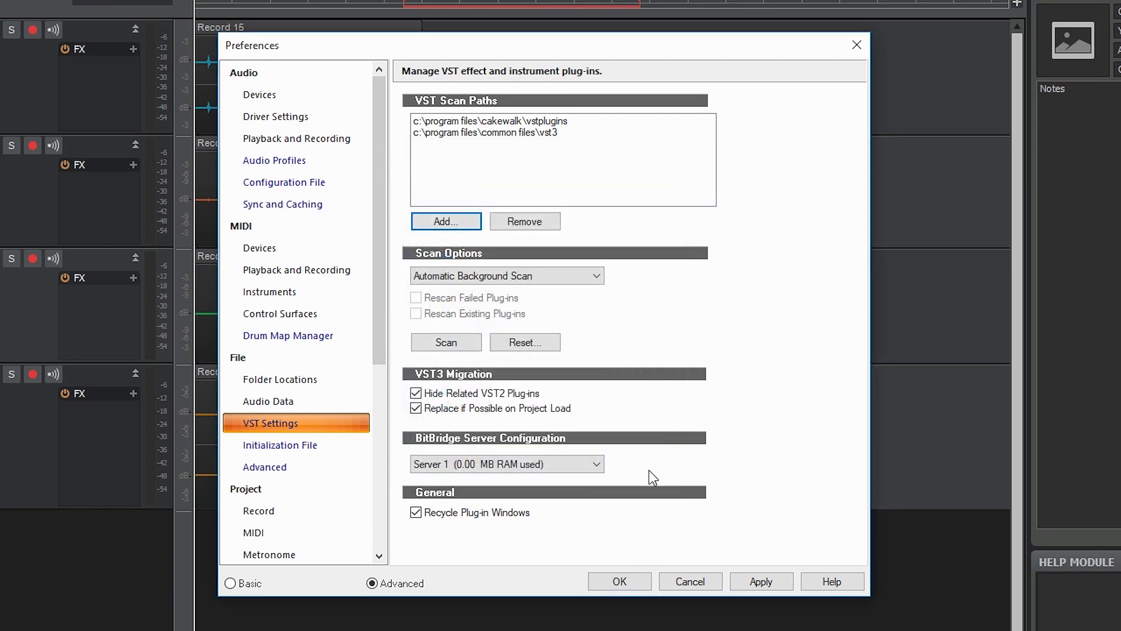
{"action": "left_click", "coordinate": [620, 581]}
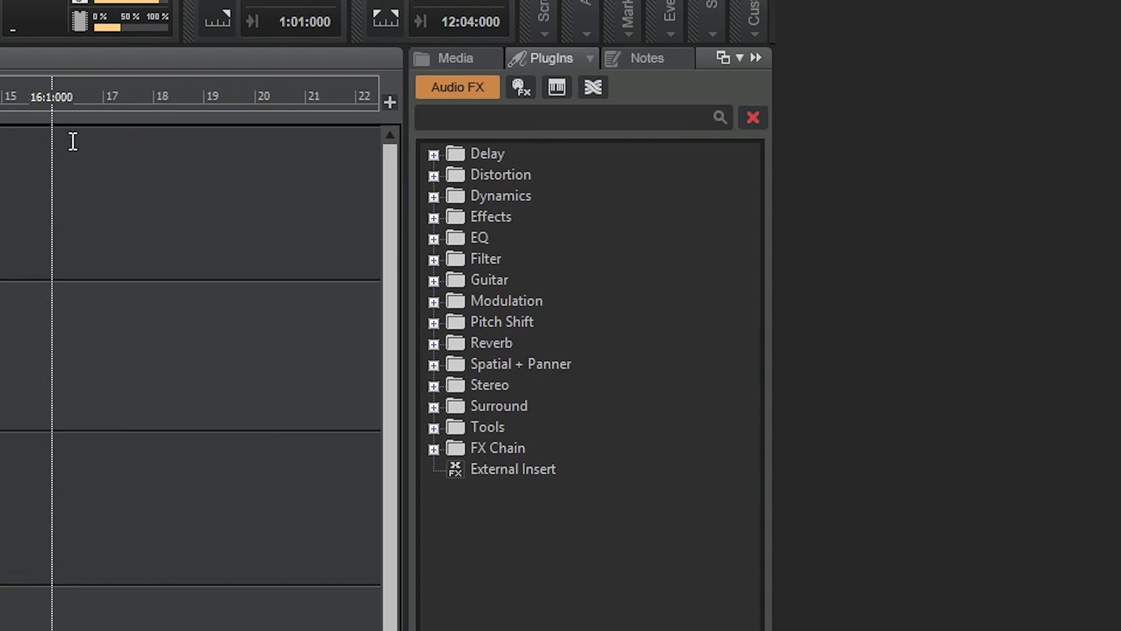
Step: Add Sonitus Delay to the Overheads track's effects and set its feedback to 66% left and 13% right
{"action": "left_click", "coordinate": [433, 154]}
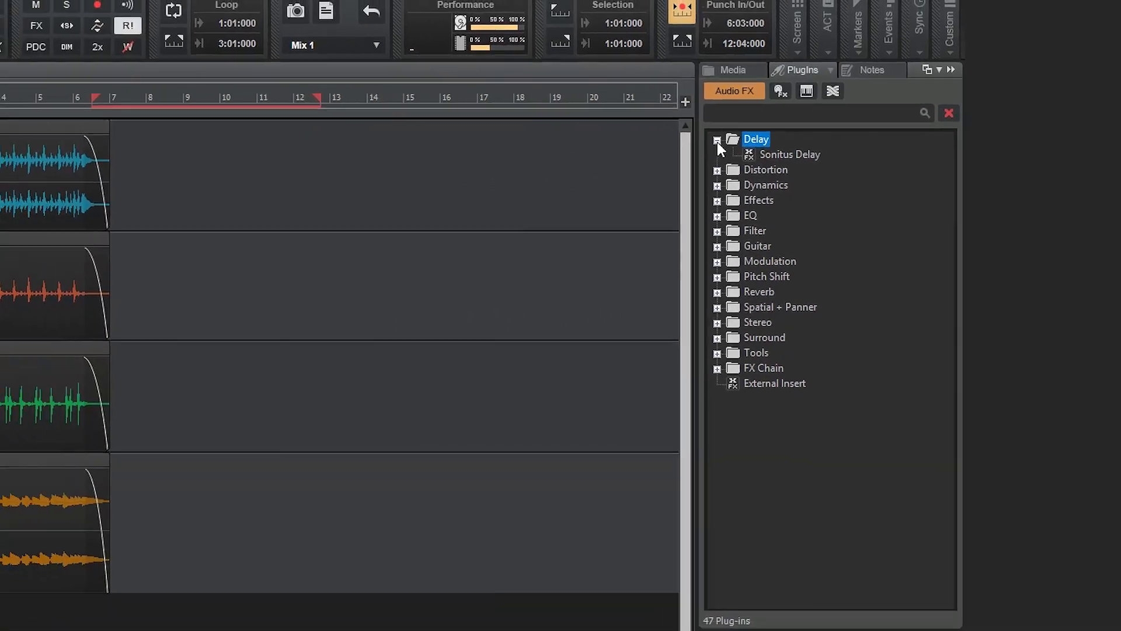
{"action": "left_click_drag", "start_coordinate": [780, 154], "coordinate": [296, 159]}
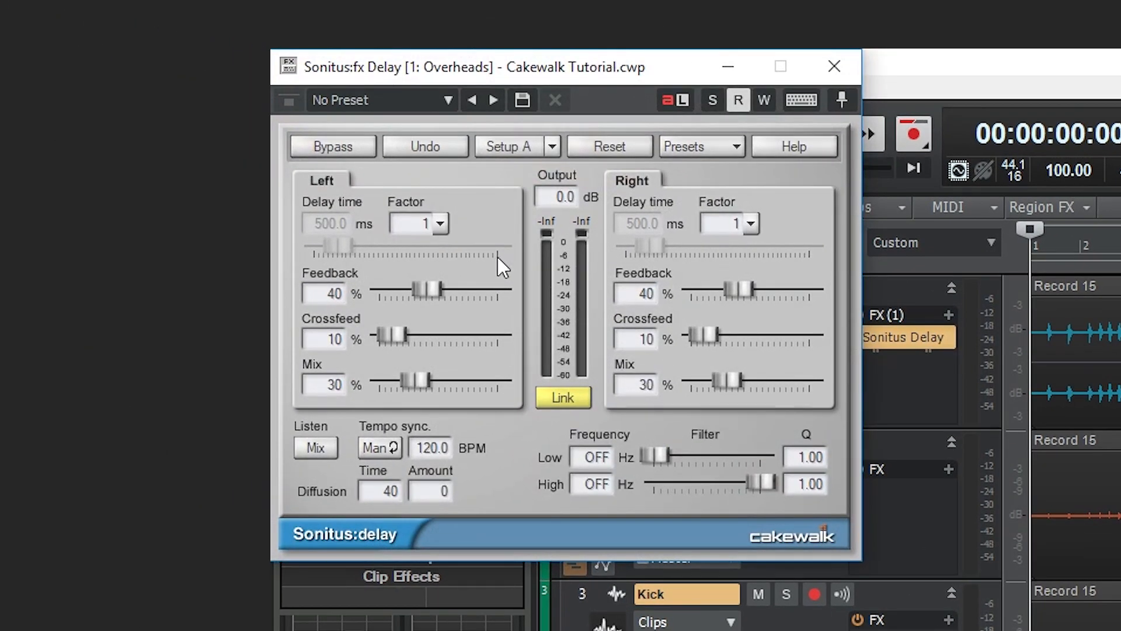
{"action": "left_click", "coordinate": [572, 398]}
{"action": "mouse_move", "coordinate": [426, 290]}
{"action": "left_mouse_down"}
{"action": "mouse_move", "coordinate": [486, 289]}
{"action": "mouse_move", "coordinate": [420, 289]}
{"action": "left_mouse_up"}
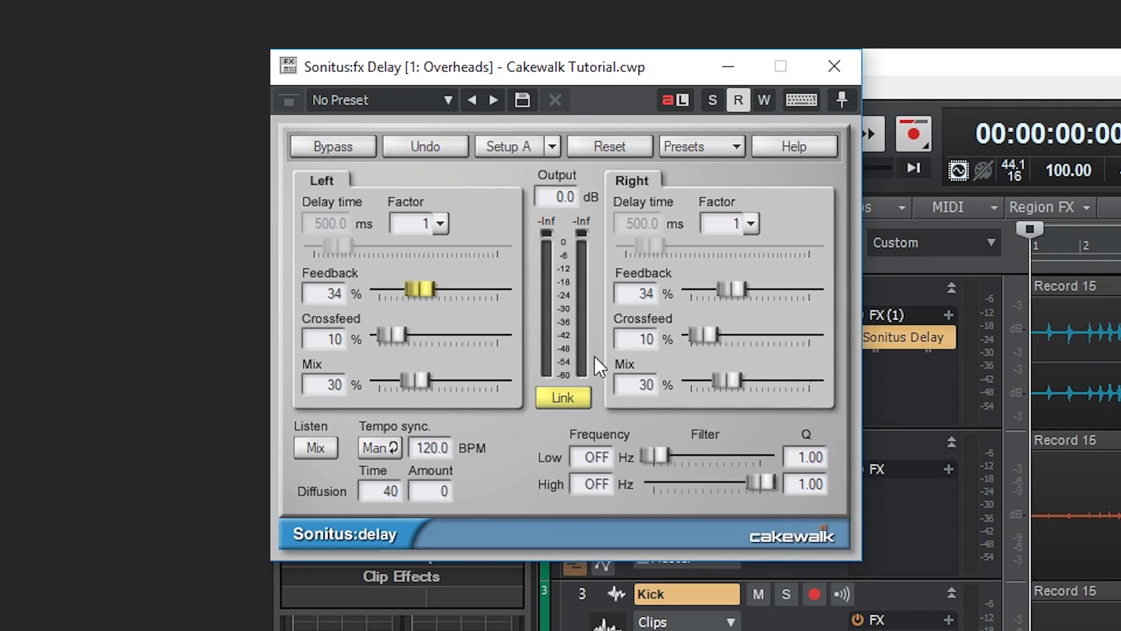
{"action": "left_click_drag", "start_coordinate": [419, 289], "coordinate": [459, 289]}
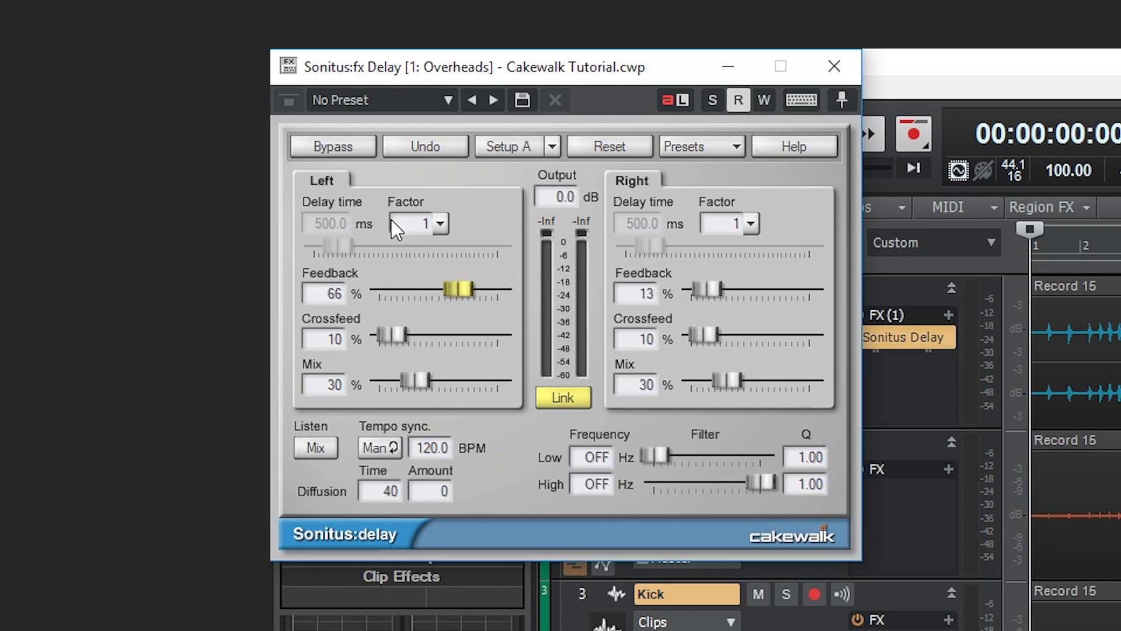
Step: Set the delay's left factor to 1/4, feedback to 77% left and 24% right, and crossfeed to 16%, and raise the left mix
{"action": "left_click", "coordinate": [440, 223]}
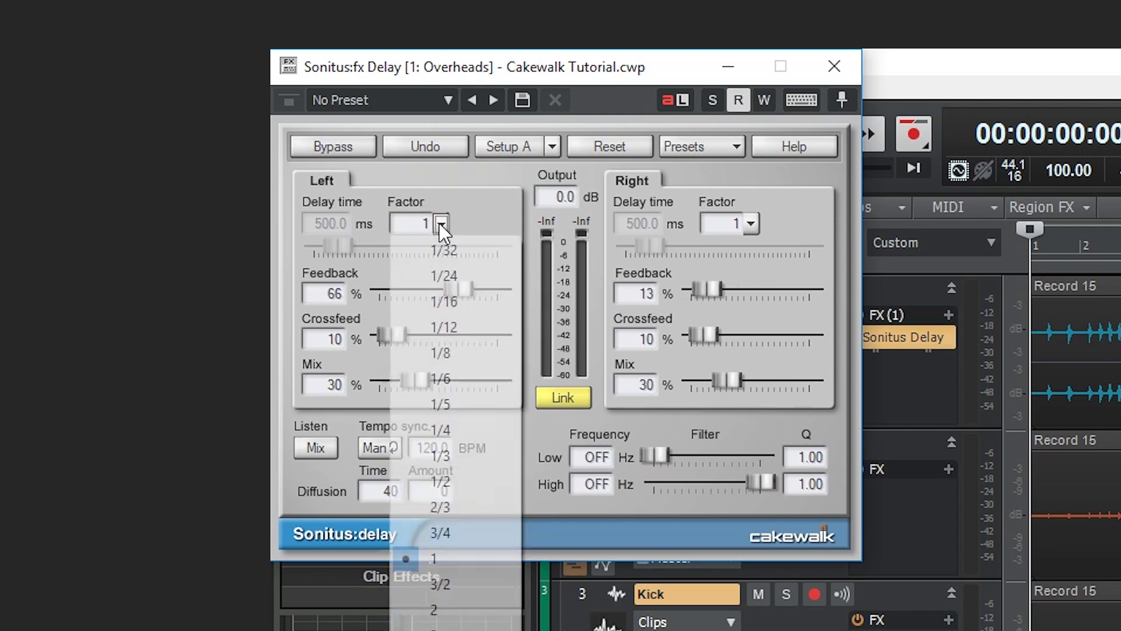
{"action": "left_click", "coordinate": [448, 529]}
{"action": "left_click", "coordinate": [440, 223]}
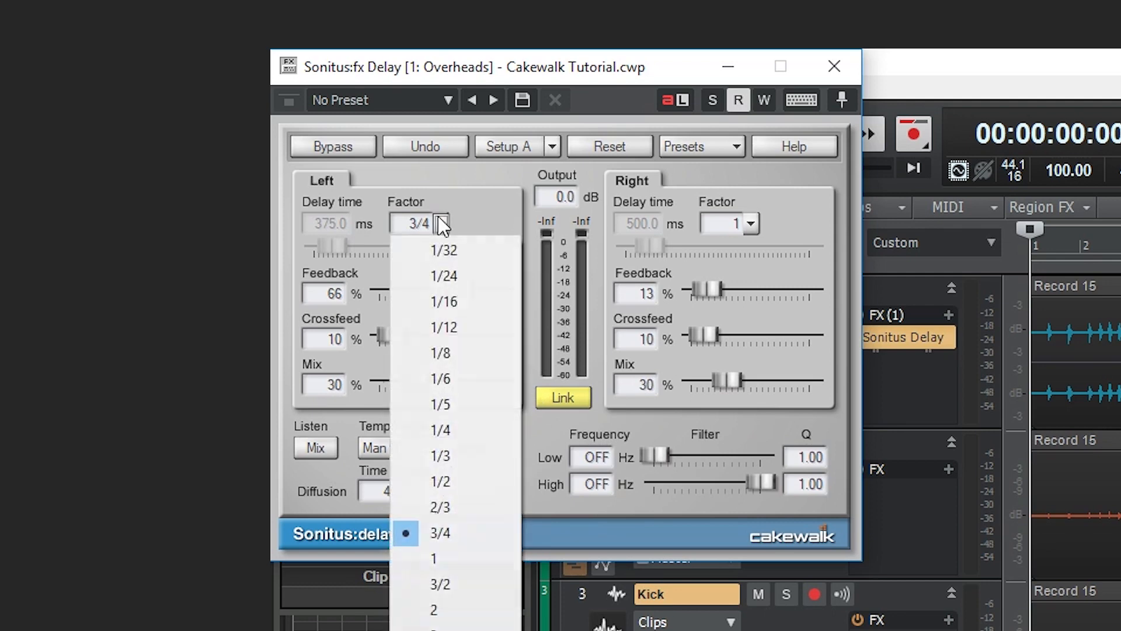
{"action": "left_click", "coordinate": [432, 481]}
{"action": "mouse_move", "coordinate": [459, 289]}
{"action": "left_mouse_down"}
{"action": "mouse_move", "coordinate": [480, 289]}
{"action": "mouse_move", "coordinate": [452, 289]}
{"action": "mouse_move", "coordinate": [471, 289]}
{"action": "left_mouse_up"}
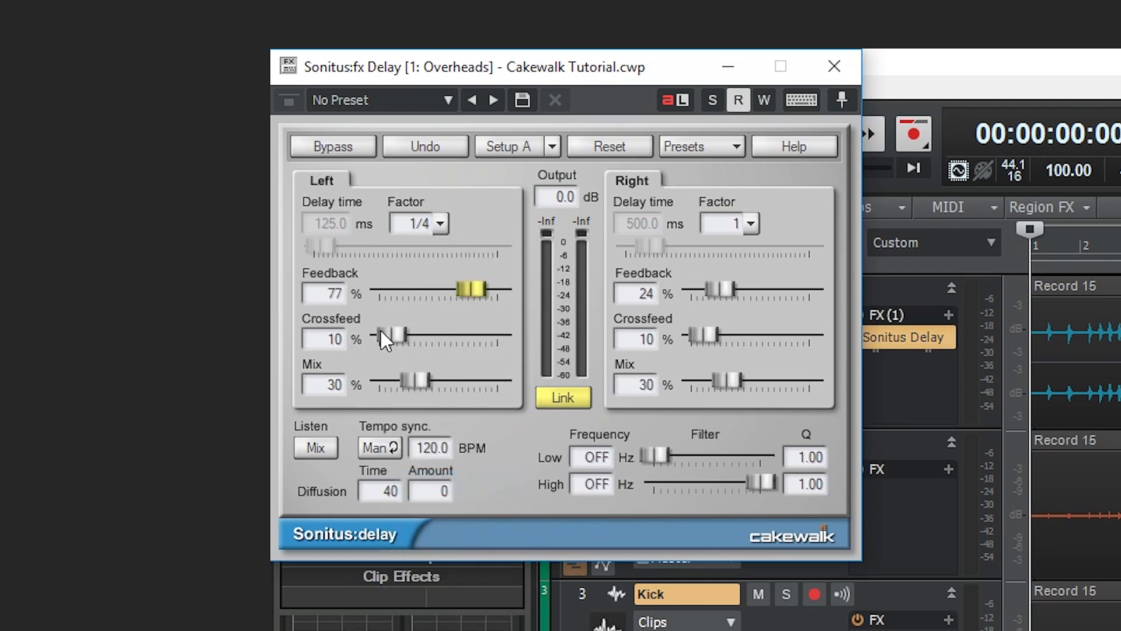
{"action": "left_click_drag", "start_coordinate": [384, 333], "coordinate": [401, 334]}
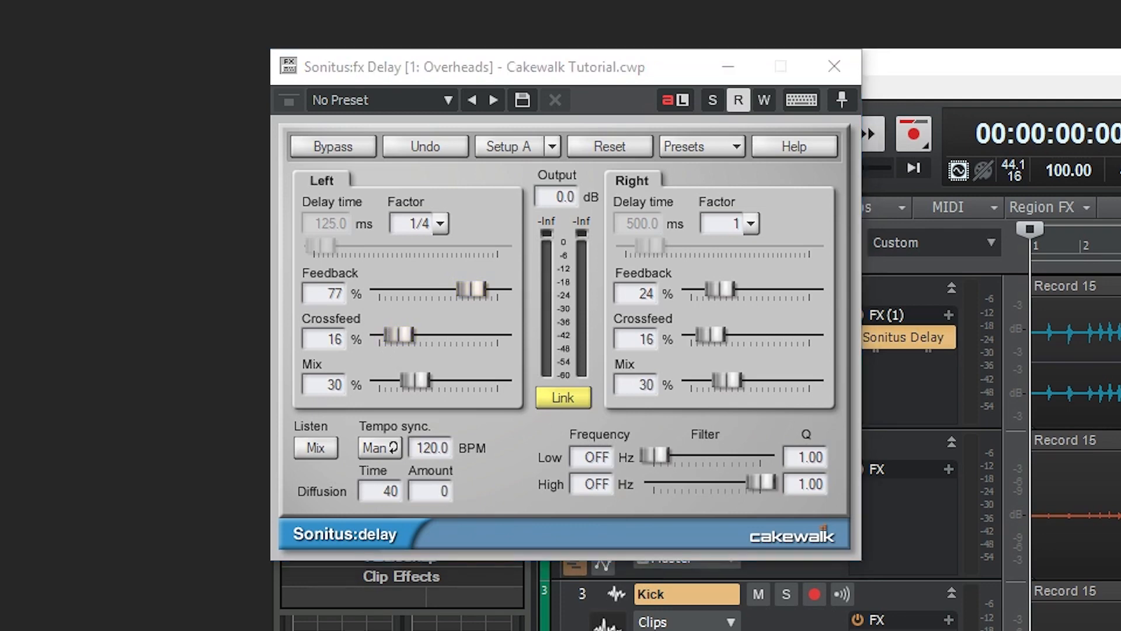
{"action": "left_click_drag", "start_coordinate": [407, 385], "coordinate": [449, 381]}
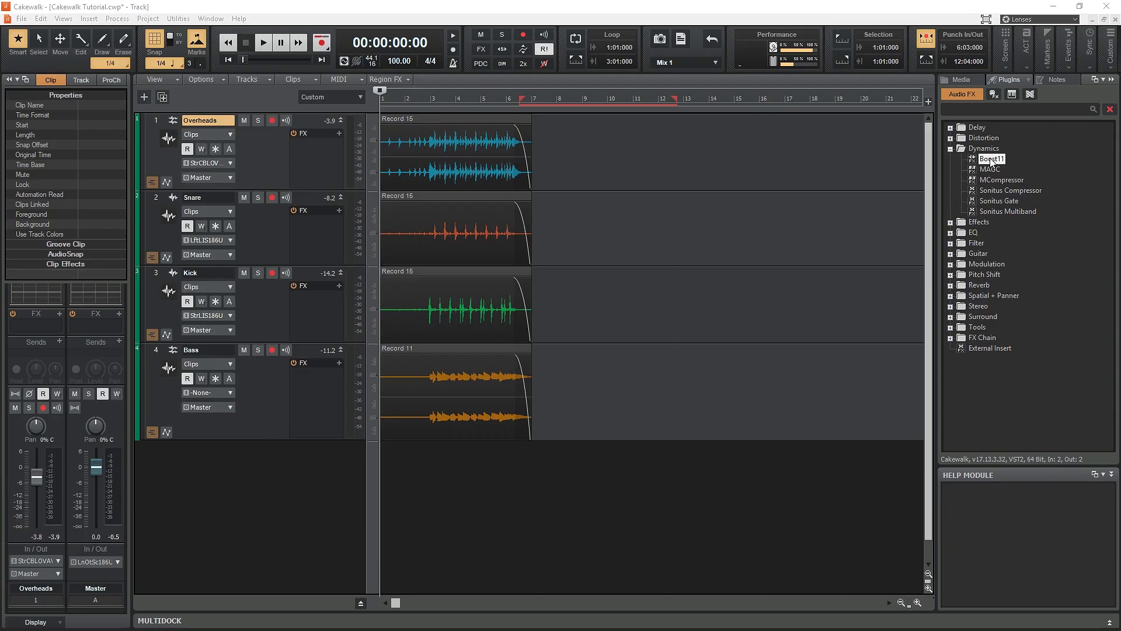
Step: Add the Boost11 limiter to the Overheads track, set its boost to 23.4 dB, and switch the waveform display off and on
{"action": "left_click_drag", "start_coordinate": [991, 159], "coordinate": [318, 142]}
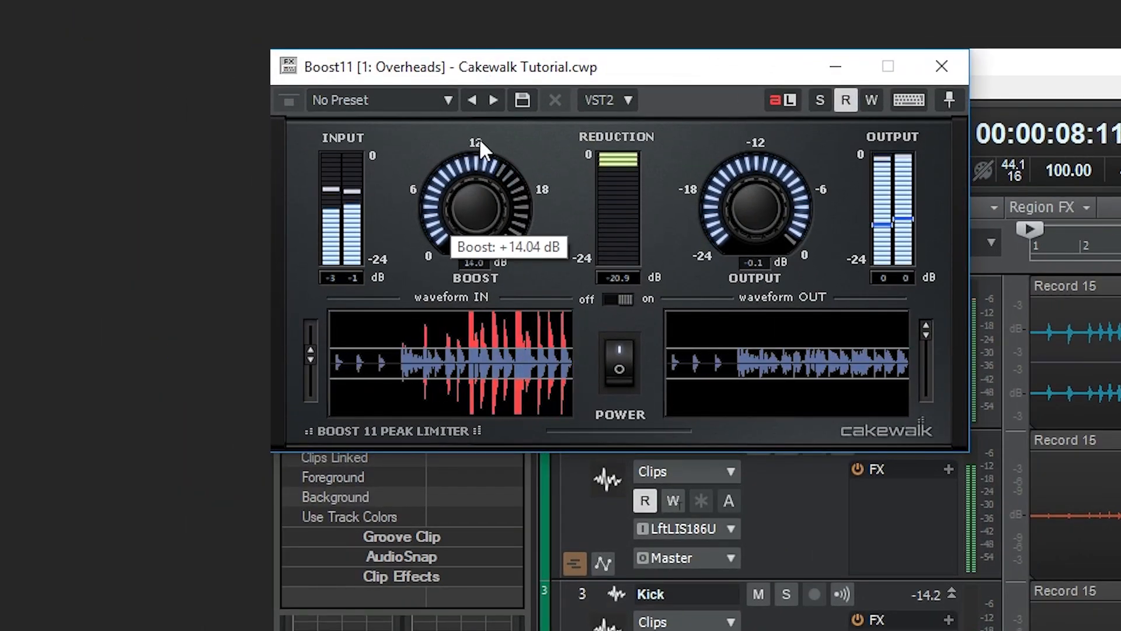
{"action": "left_click_drag", "start_coordinate": [479, 138], "coordinate": [484, 50]}
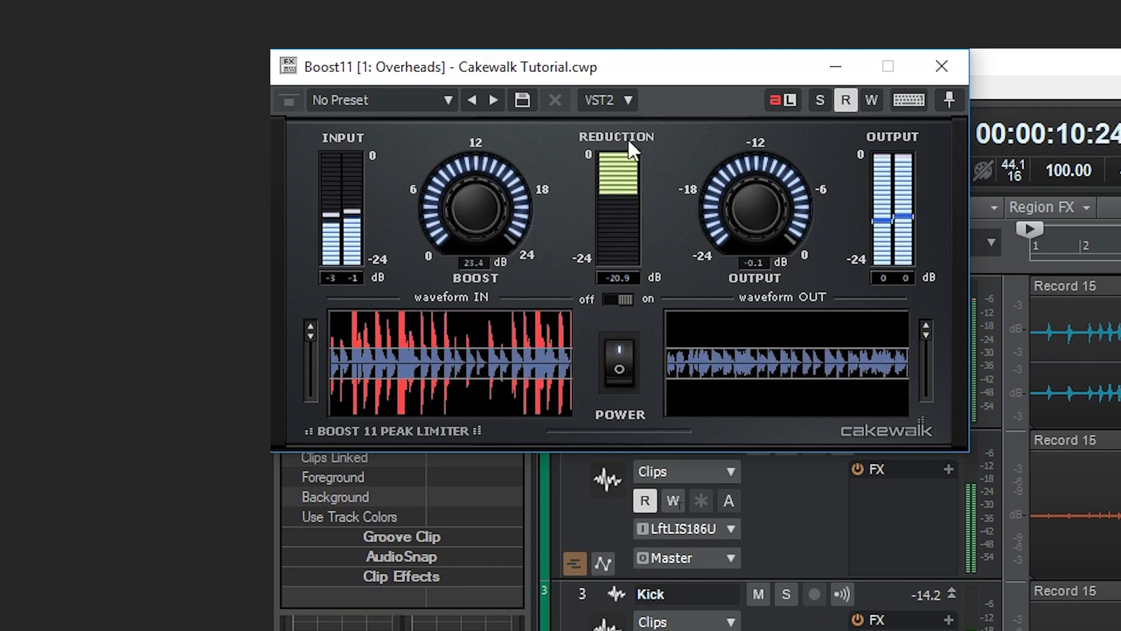
{"action": "left_click", "coordinate": [620, 299]}
{"action": "left_click", "coordinate": [620, 299]}
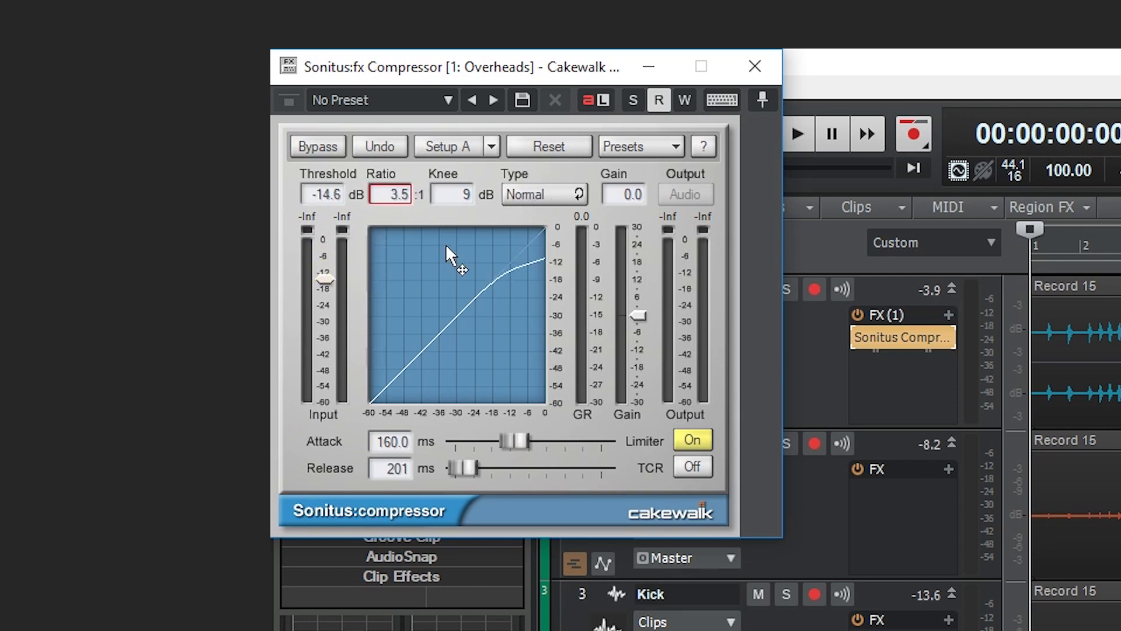
Step: Set the compressor's attack to 112.4 ms, release to 361 ms and knee to Hard, and try a gain of -2.0 dB before restoring 0.0 dB
{"action": "left_click_drag", "start_coordinate": [514, 440], "coordinate": [516, 441]}
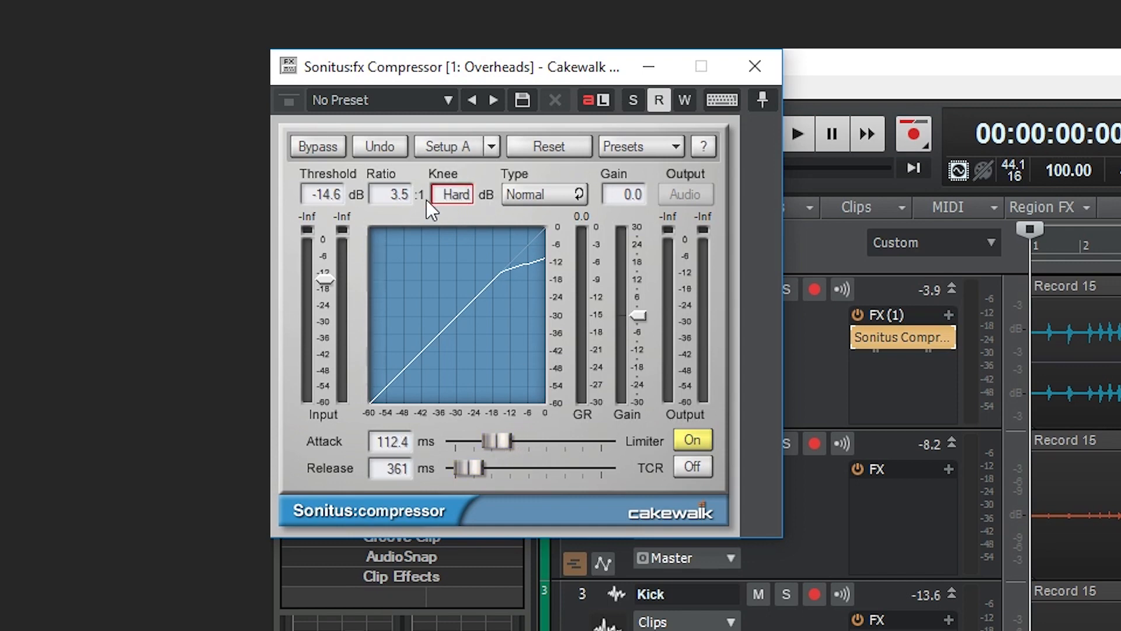
{"action": "left_click_drag", "start_coordinate": [446, 200], "coordinate": [439, 203]}
{"action": "left_click", "coordinate": [638, 316]}
{"action": "mouse_move", "coordinate": [638, 316]}
{"action": "left_mouse_down"}
{"action": "mouse_move", "coordinate": [638, 300]}
{"action": "mouse_move", "coordinate": [639, 321]}
{"action": "left_mouse_up"}
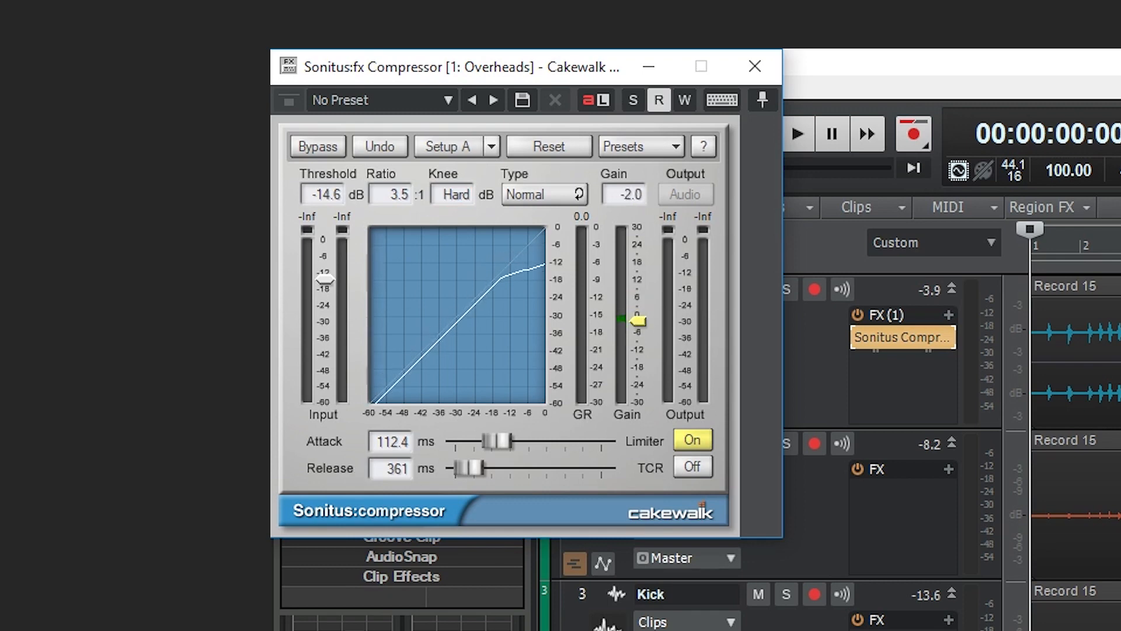
{"action": "left_click_drag", "start_coordinate": [638, 321], "coordinate": [639, 316]}
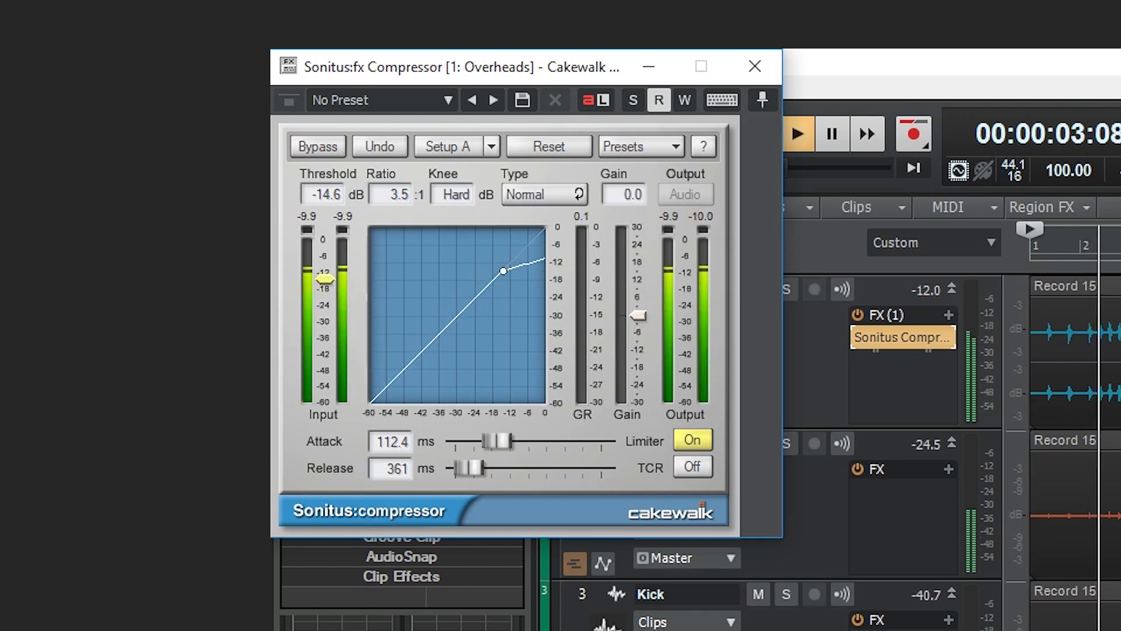
Step: Set the compressor's threshold to -16.1 dB during playback and stop the playback
{"action": "left_click_drag", "start_coordinate": [326, 279], "coordinate": [325, 288]}
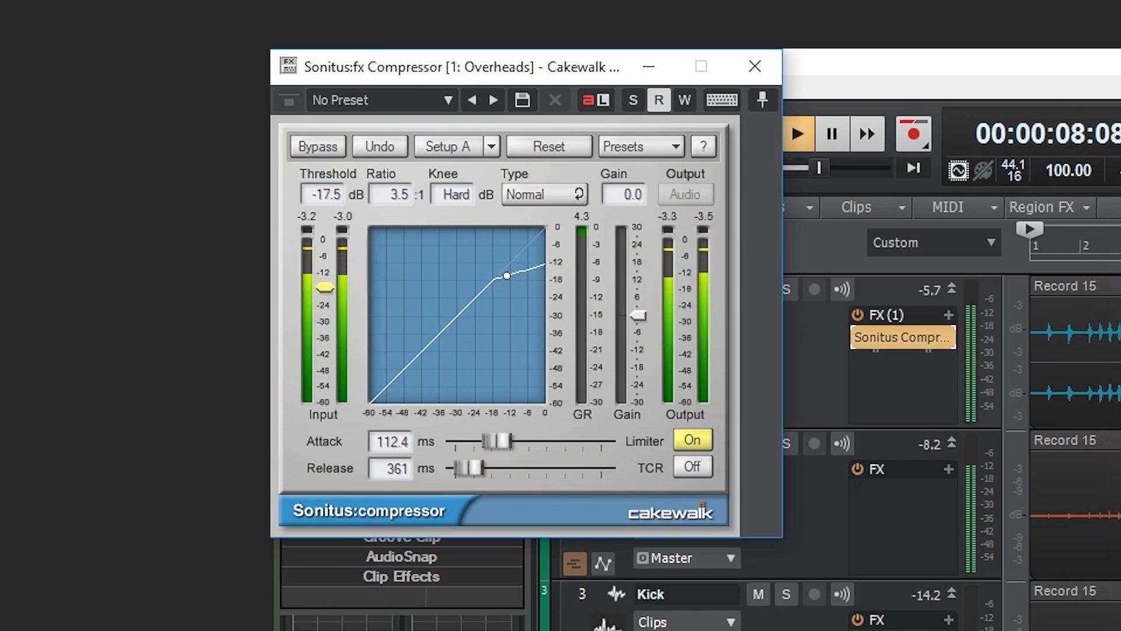
{"action": "left_click_drag", "start_coordinate": [325, 287], "coordinate": [326, 284]}
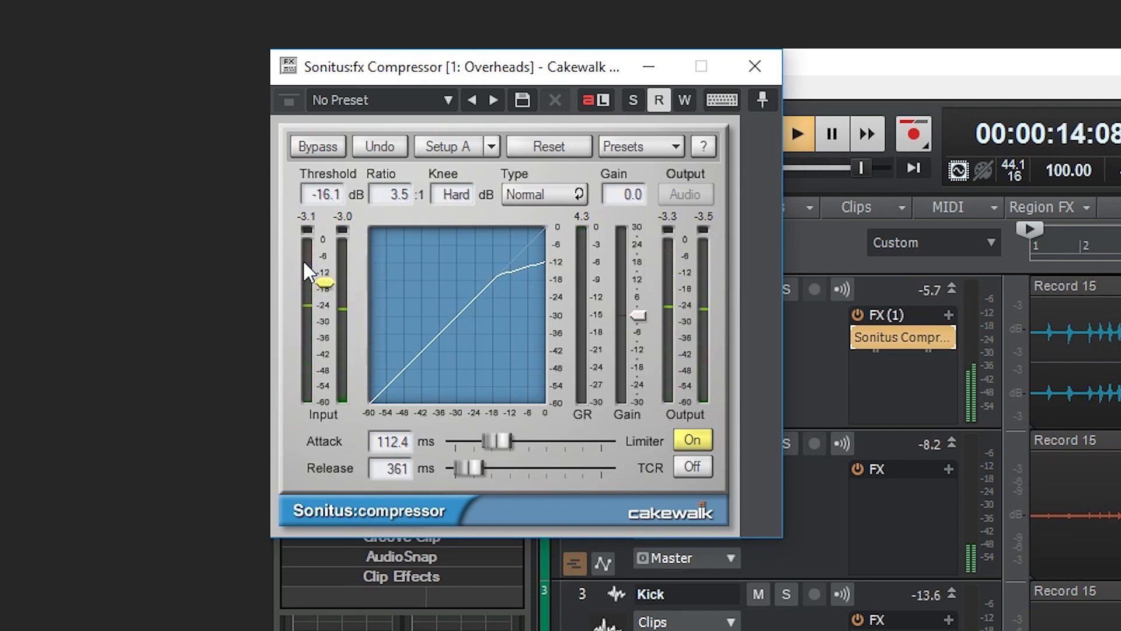
{"action": "key", "text": "space"}
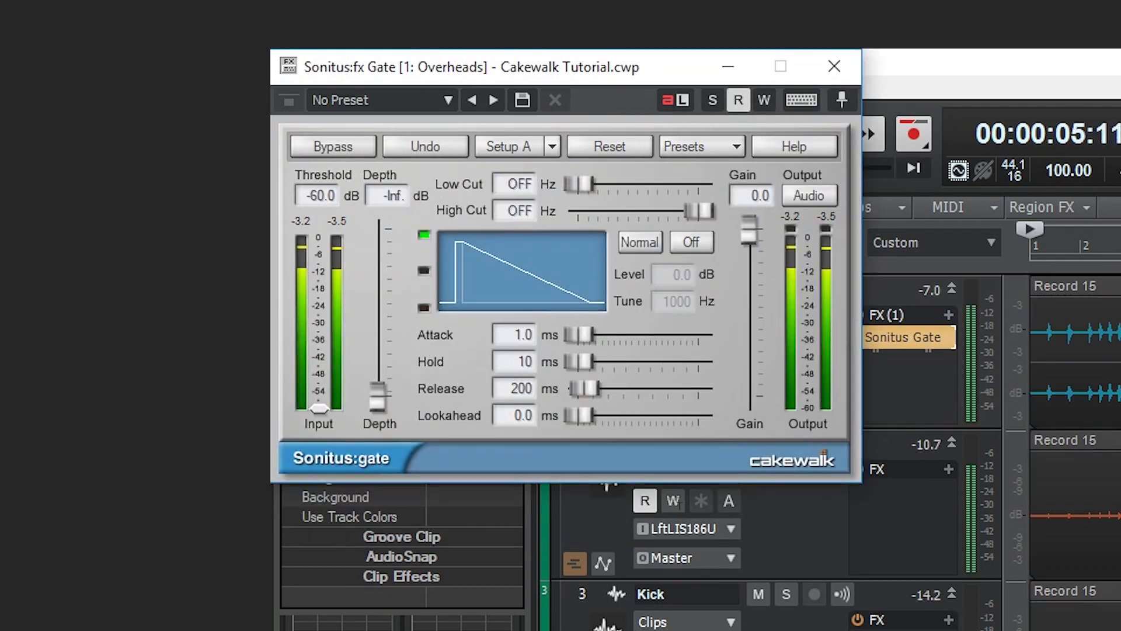
Step: Set the gate's threshold to -8.2 dB, attack to 31.9 ms, hold to 126 ms and release to 248 ms, and restart playback
{"action": "left_click_drag", "start_coordinate": [319, 353], "coordinate": [319, 258]}
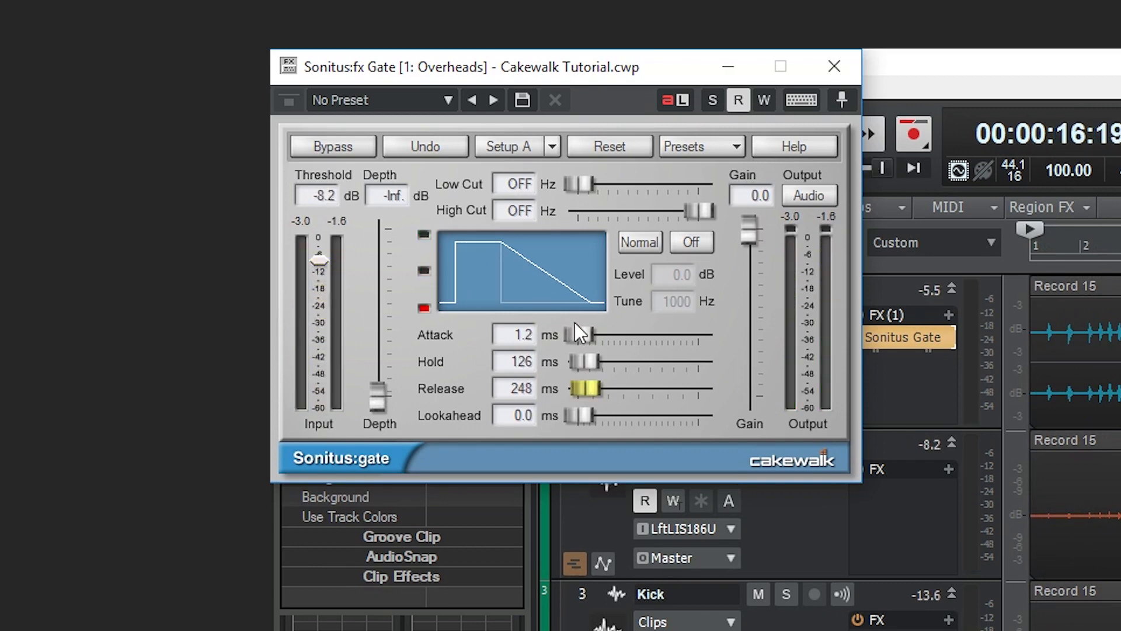
{"action": "left_click_drag", "start_coordinate": [579, 335], "coordinate": [584, 334]}
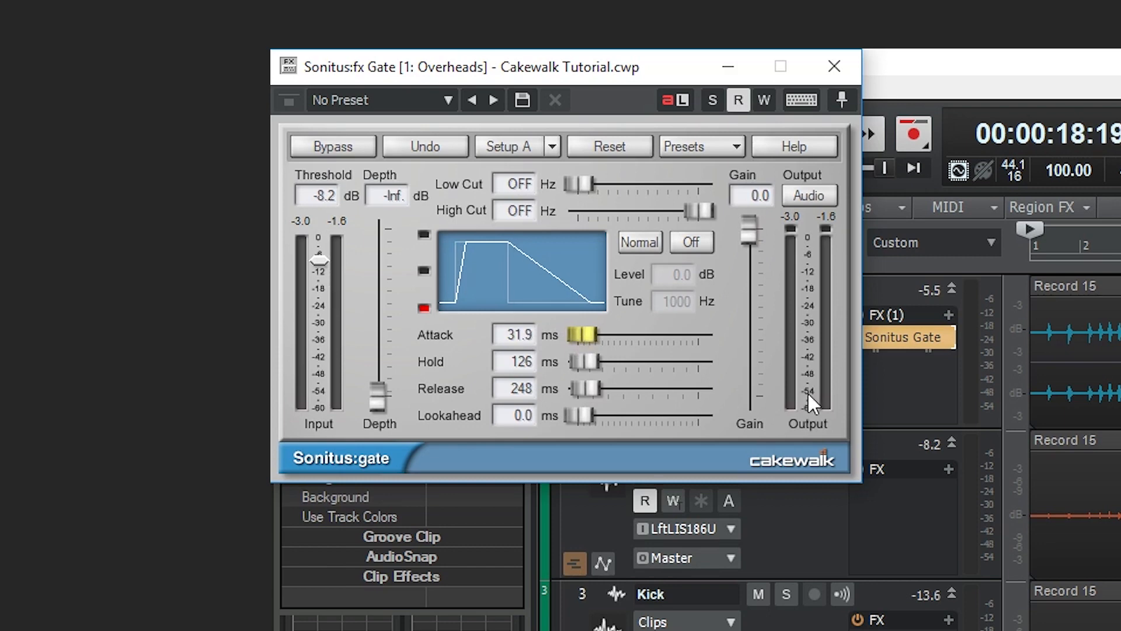
{"action": "key", "text": "space"}
{"action": "key", "text": "space"}
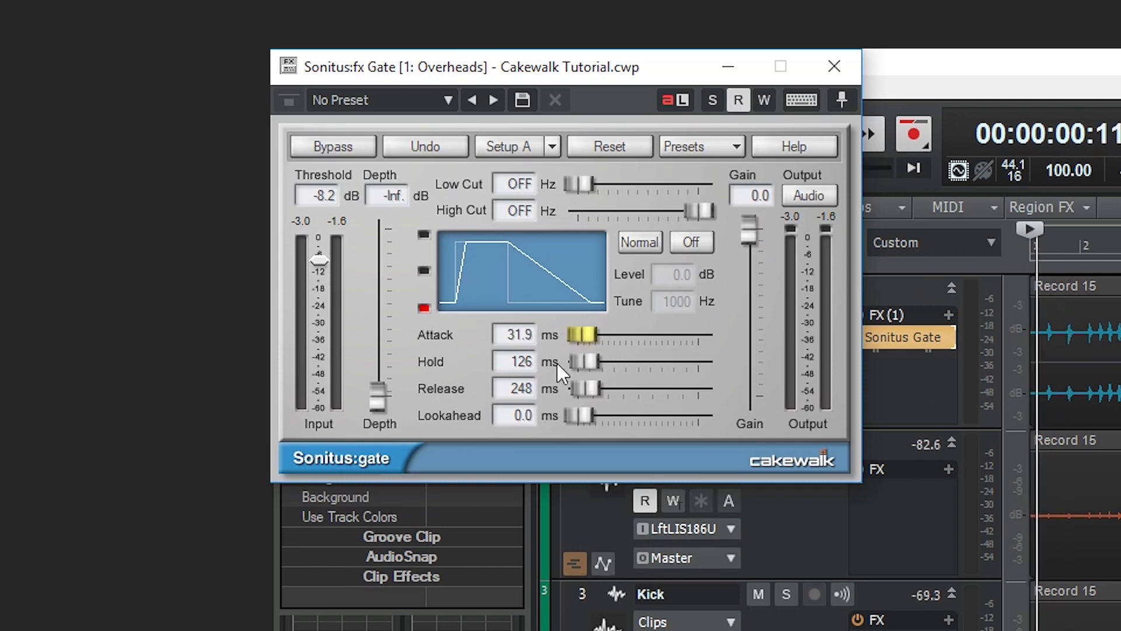
Step: Set the gate's depth to -31.3 dB and threshold to -8.9 dB, and adjust its lookahead
{"action": "left_click_drag", "start_coordinate": [378, 396], "coordinate": [378, 361]}
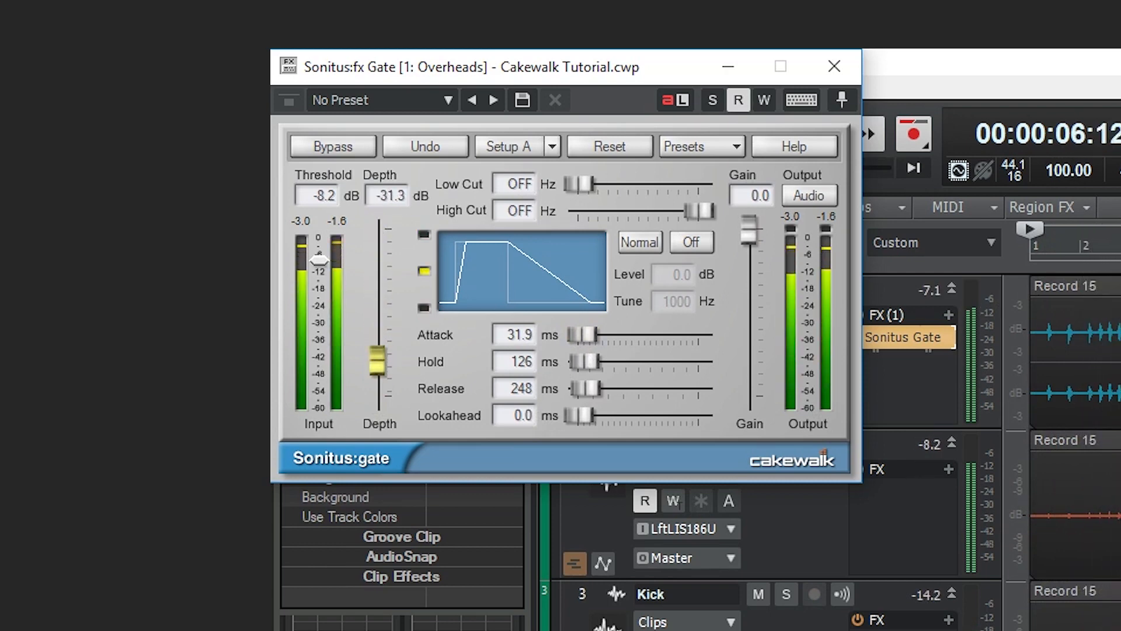
{"action": "left_click_drag", "start_coordinate": [315, 257], "coordinate": [319, 263]}
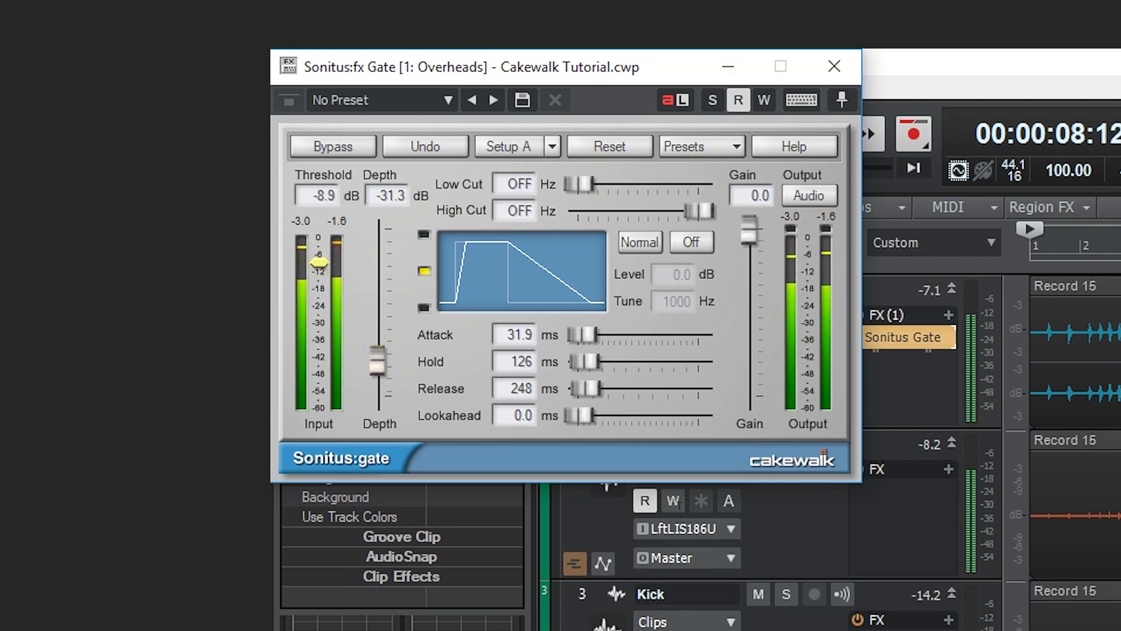
{"action": "left_click_drag", "start_coordinate": [586, 416], "coordinate": [582, 422]}
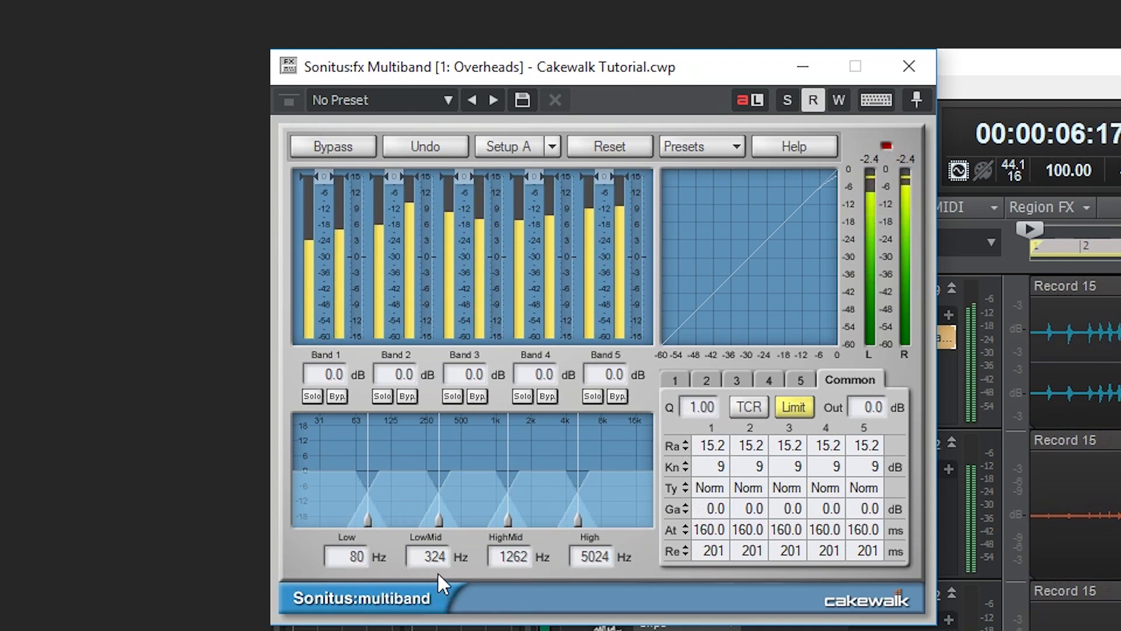
Step: Set the multiband compressor's Low crossover to 74 Hz and its LowMid crossover to 469 Hz
{"action": "left_click_drag", "start_coordinate": [368, 519], "coordinate": [408, 517]}
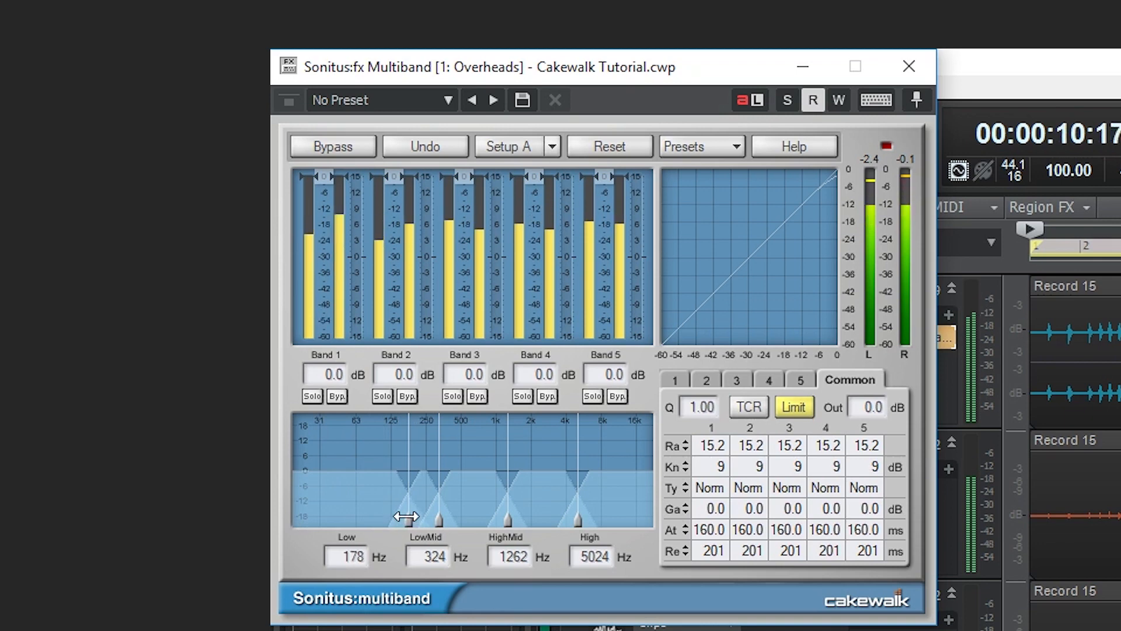
{"action": "left_click", "coordinate": [449, 516]}
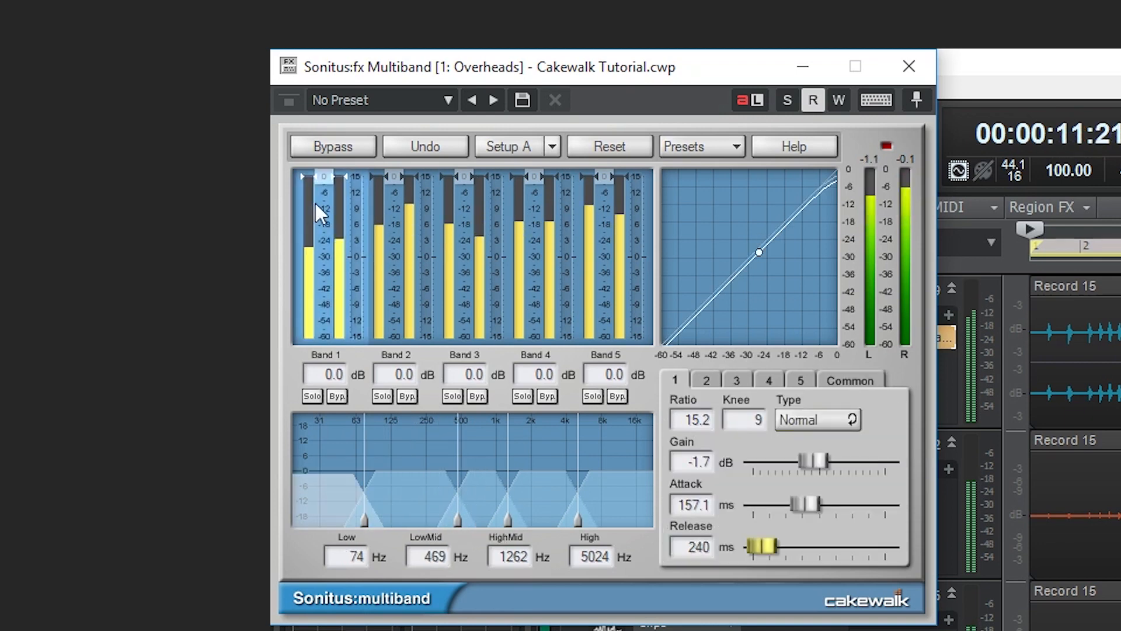
Step: Try a threshold of -2.9 dB on band 1 and a lower threshold on band 2, and display band 1's settings
{"action": "mouse_move", "coordinate": [315, 203]}
{"action": "left_mouse_down"}
{"action": "mouse_move", "coordinate": [316, 225]}
{"action": "mouse_move", "coordinate": [315, 186]}
{"action": "left_mouse_up"}
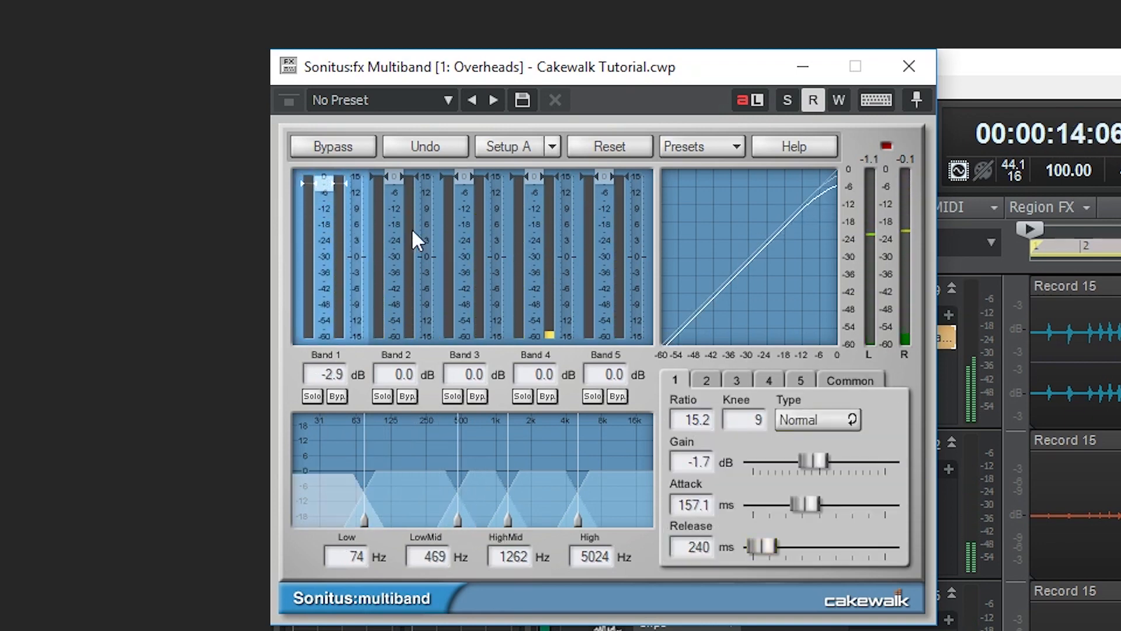
{"action": "left_click_drag", "start_coordinate": [394, 176], "coordinate": [393, 208]}
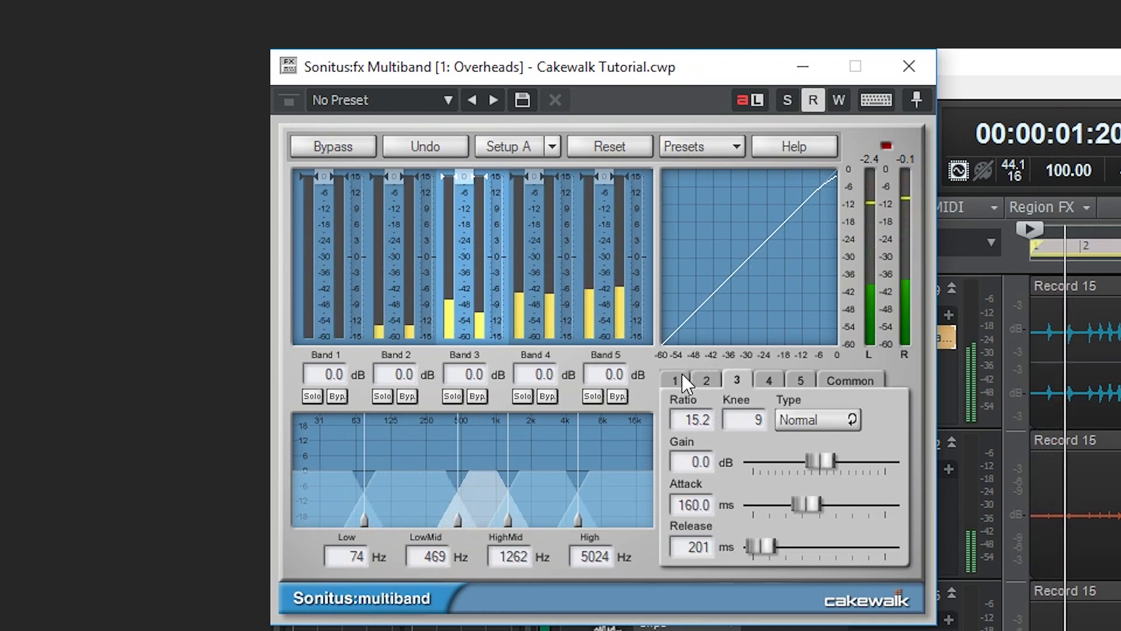
{"action": "left_click", "coordinate": [679, 376]}
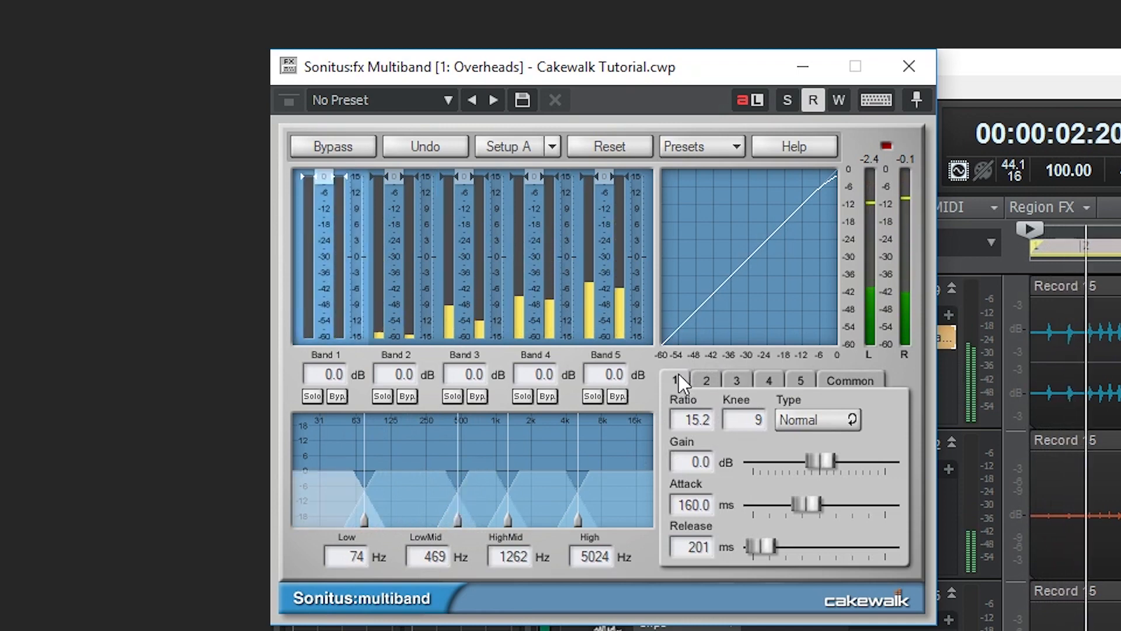
Step: Lower the gain of the multiband compressor's band 1 and adjust that band's attack
{"action": "mouse_move", "coordinate": [809, 460]}
{"action": "left_mouse_down"}
{"action": "mouse_move", "coordinate": [833, 460]}
{"action": "mouse_move", "coordinate": [800, 461]}
{"action": "left_mouse_up"}
{"action": "left_click", "coordinate": [795, 501]}
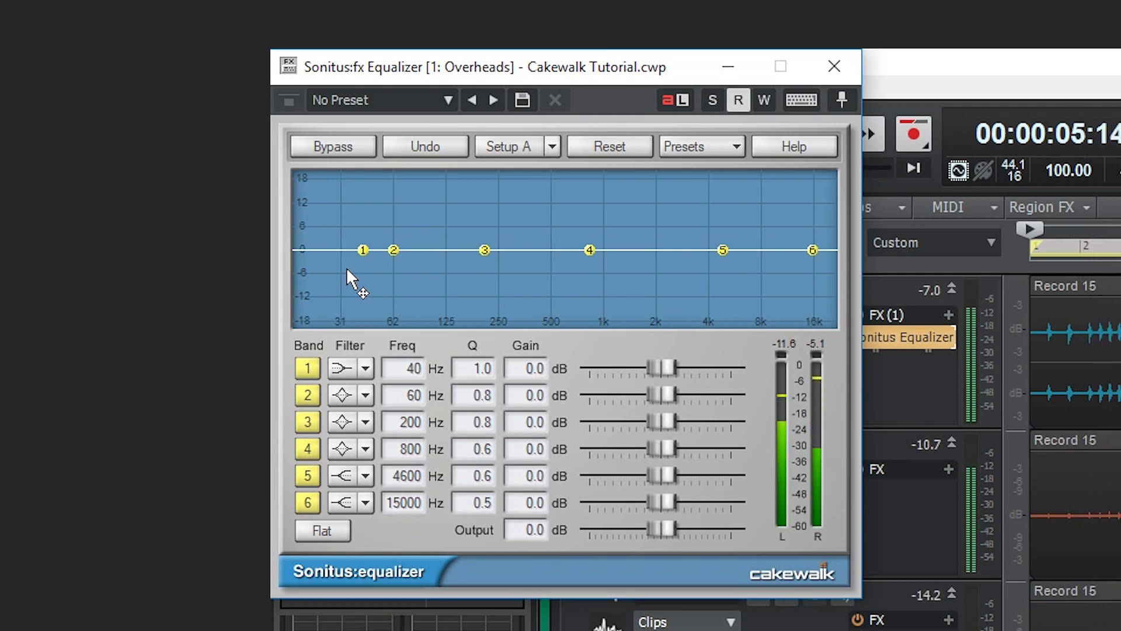
Step: Switch the equalizer's bands 1 and 2 off and on again
{"action": "left_click", "coordinate": [307, 368]}
{"action": "left_click", "coordinate": [307, 368]}
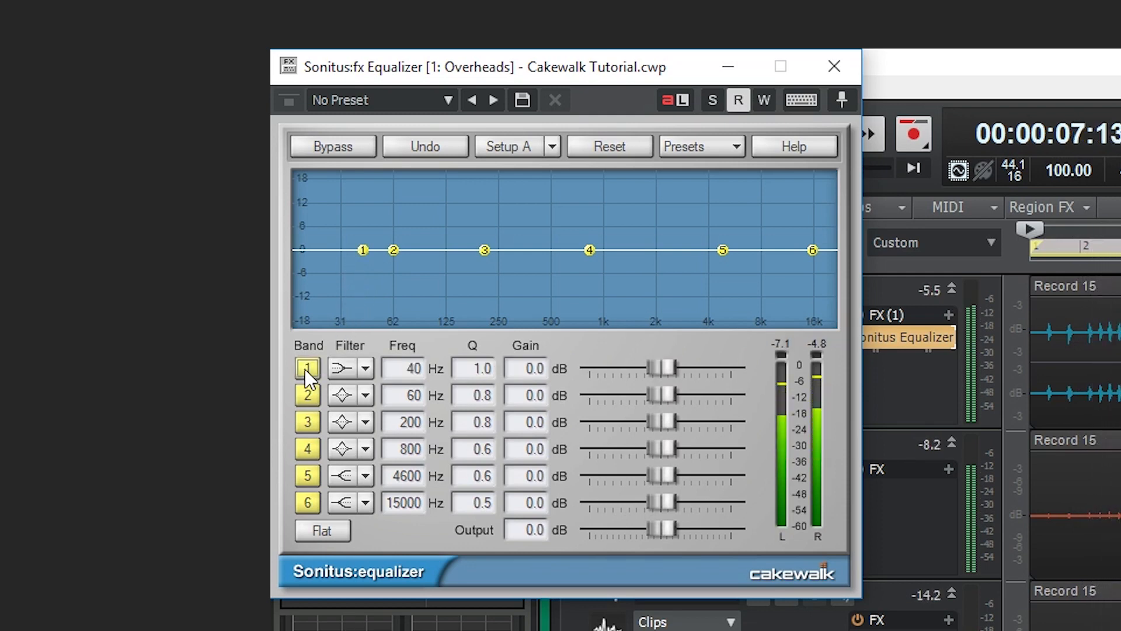
{"action": "left_click", "coordinate": [307, 395]}
{"action": "left_click", "coordinate": [307, 395]}
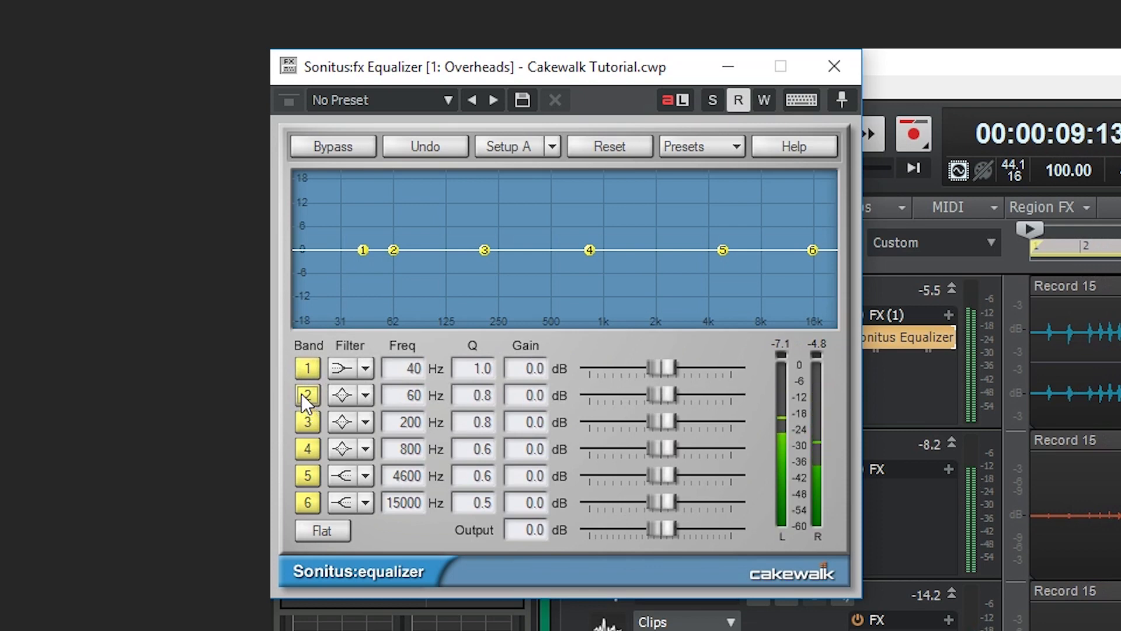
Step: Try the peak and low-shelf filter shapes on equalizer band 1, and set its filter to Highpass
{"action": "left_click", "coordinate": [365, 368]}
{"action": "left_click", "coordinate": [382, 395]}
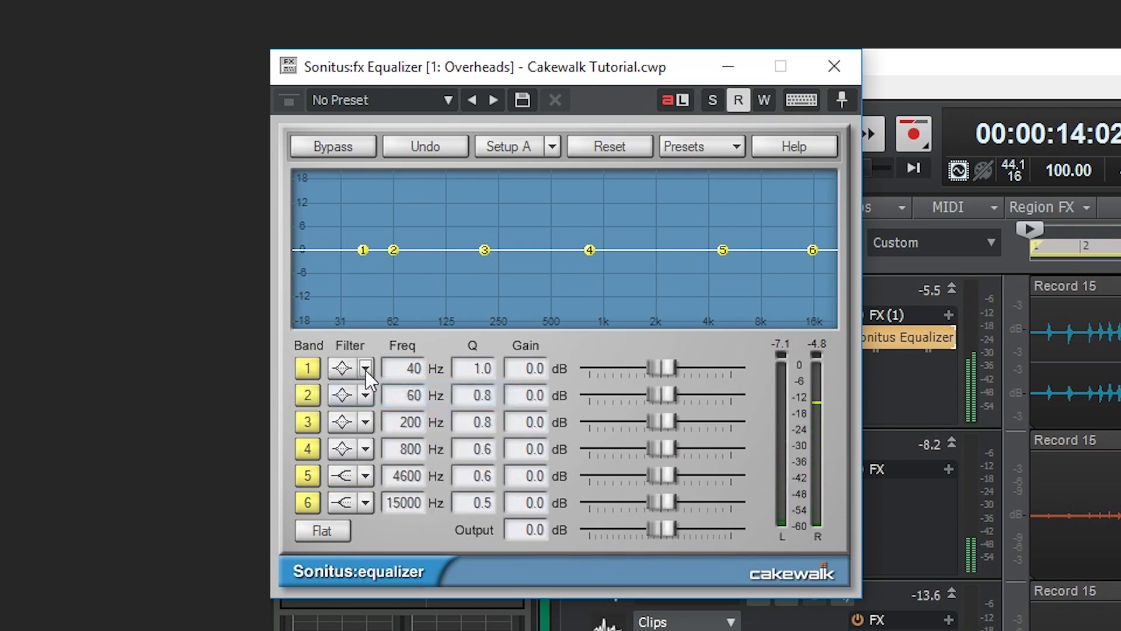
{"action": "left_click", "coordinate": [365, 368]}
{"action": "left_click", "coordinate": [376, 421]}
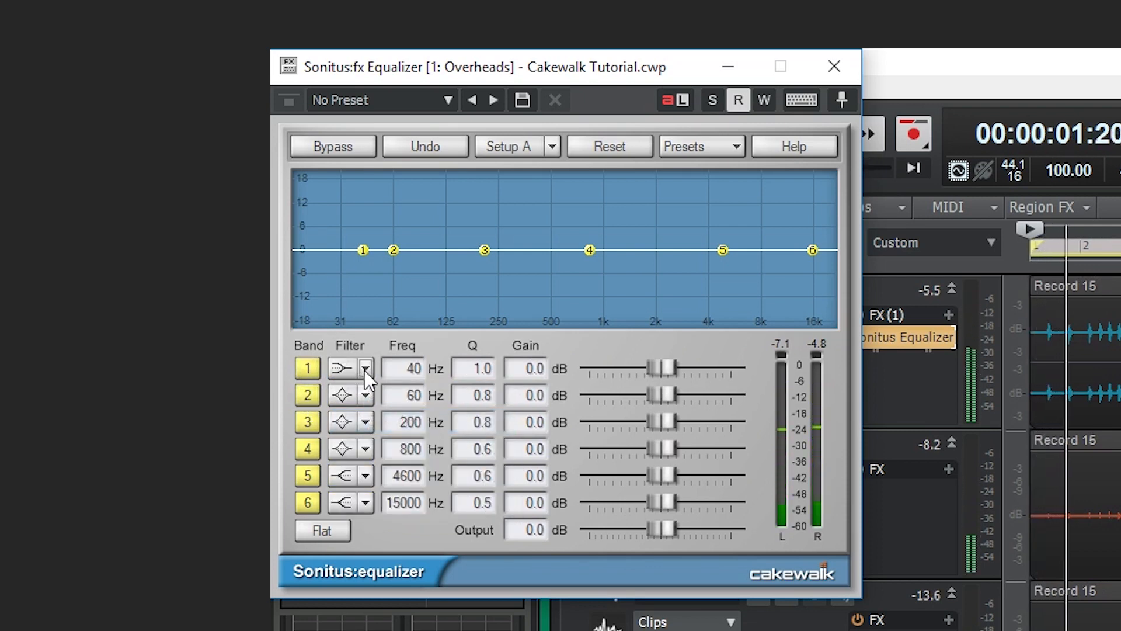
{"action": "left_click", "coordinate": [365, 368]}
{"action": "left_click", "coordinate": [380, 499]}
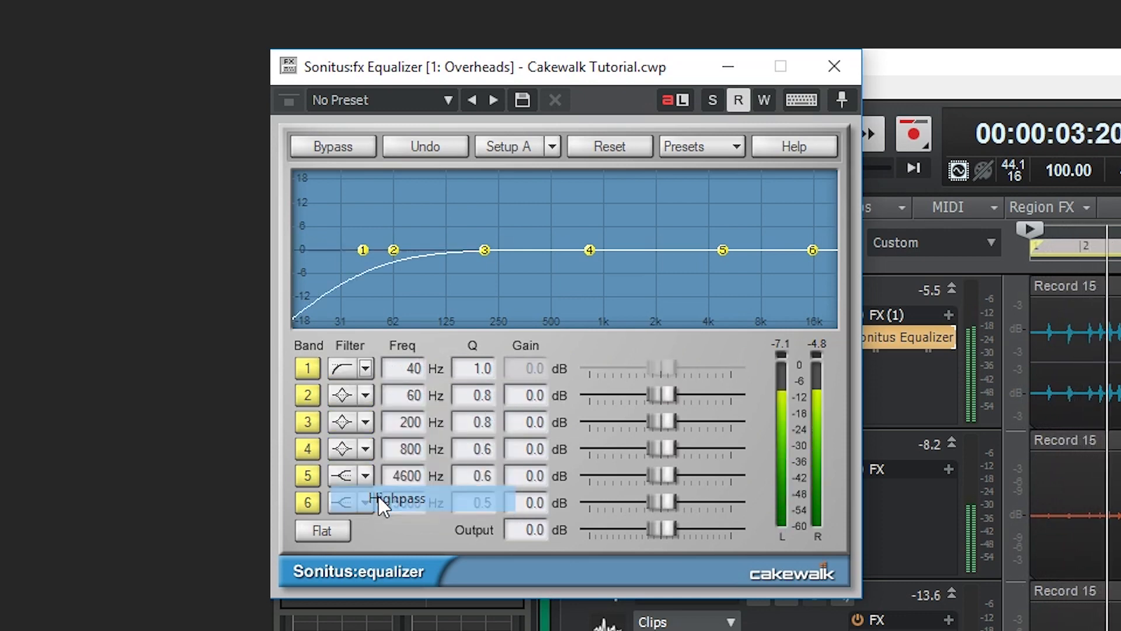
Step: Set equalizer band 1 to 98 Hz with Q 1.5, and band 3 to 2.1 dB gain with Q 9.2
{"action": "mouse_move", "coordinate": [416, 368]}
{"action": "left_mouse_down"}
{"action": "mouse_move", "coordinate": [431, 366]}
{"action": "mouse_move", "coordinate": [408, 354]}
{"action": "mouse_move", "coordinate": [408, 365]}
{"action": "left_mouse_up"}
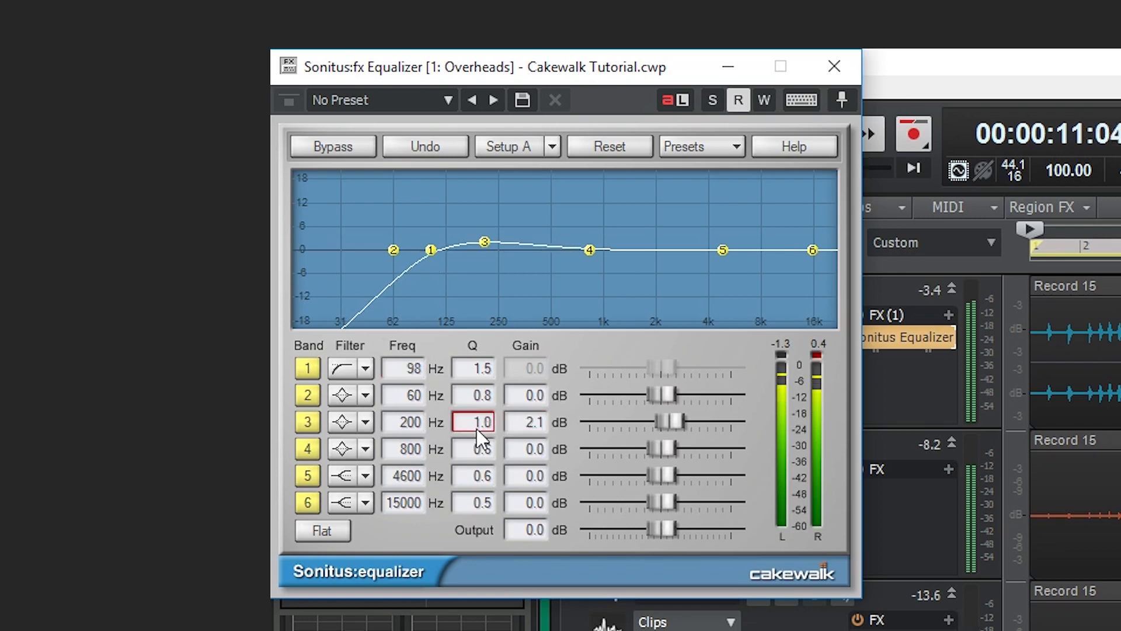
{"action": "mouse_move", "coordinate": [477, 429]}
{"action": "left_mouse_down"}
{"action": "mouse_move", "coordinate": [498, 428]}
{"action": "mouse_move", "coordinate": [444, 429]}
{"action": "mouse_move", "coordinate": [483, 436]}
{"action": "left_mouse_up"}
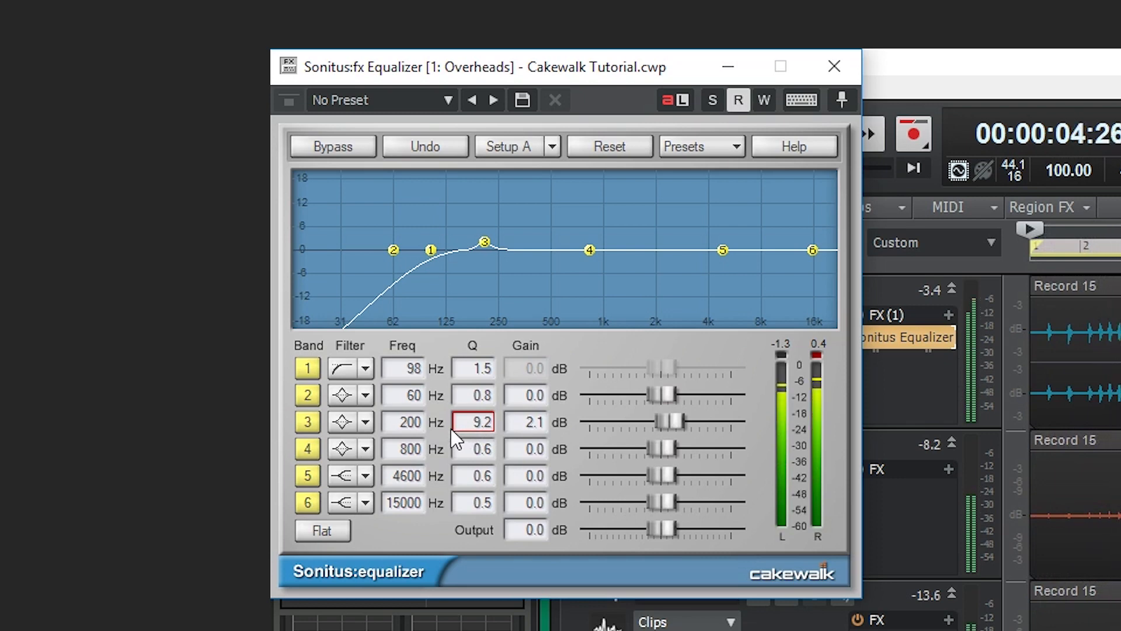
Step: Flatten the equalizer, set band 2 to 57 Hz and -0.2 dB, and move band 3 to a higher frequency and gain
{"action": "left_click", "coordinate": [323, 531]}
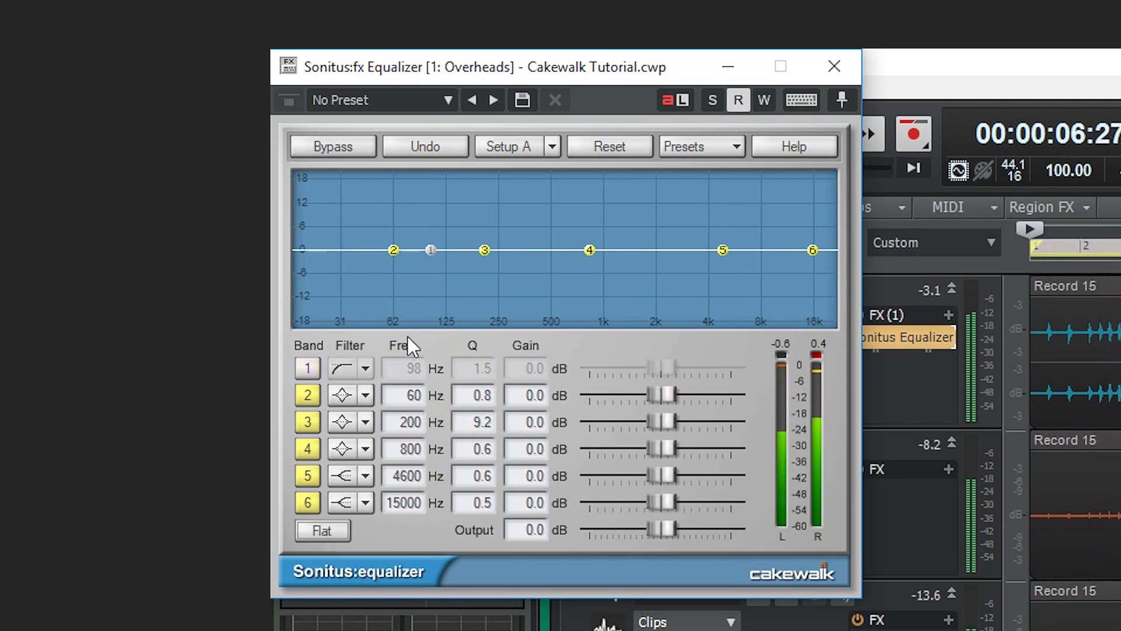
{"action": "mouse_move", "coordinate": [394, 250]}
{"action": "left_mouse_down"}
{"action": "mouse_move", "coordinate": [393, 234]}
{"action": "mouse_move", "coordinate": [390, 250]}
{"action": "left_mouse_up"}
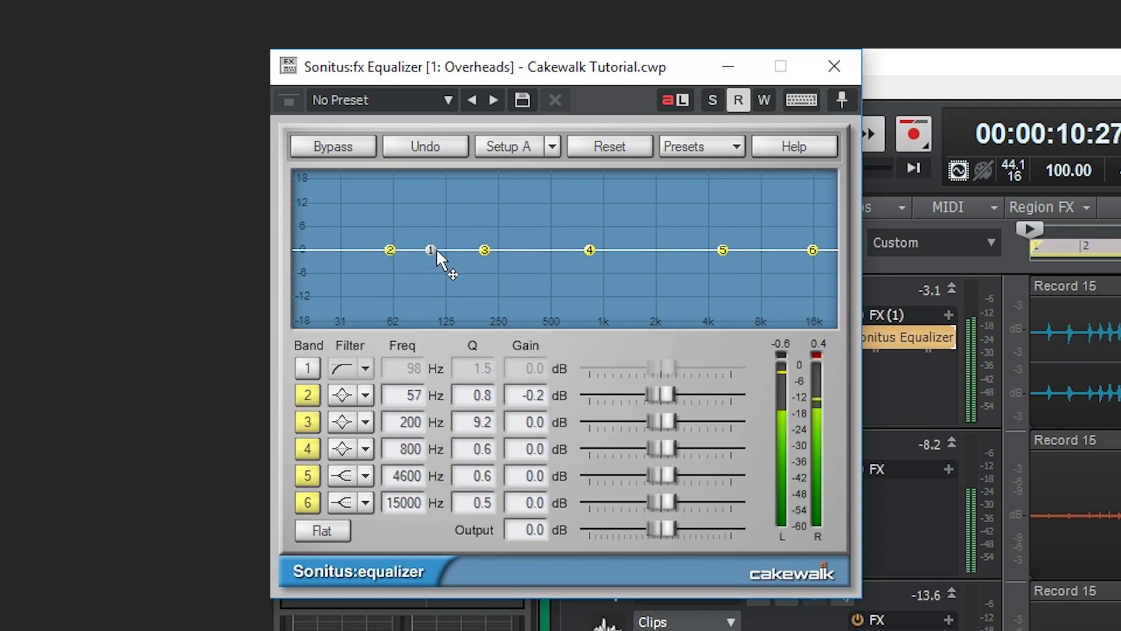
{"action": "left_click_drag", "start_coordinate": [485, 250], "coordinate": [525, 236]}
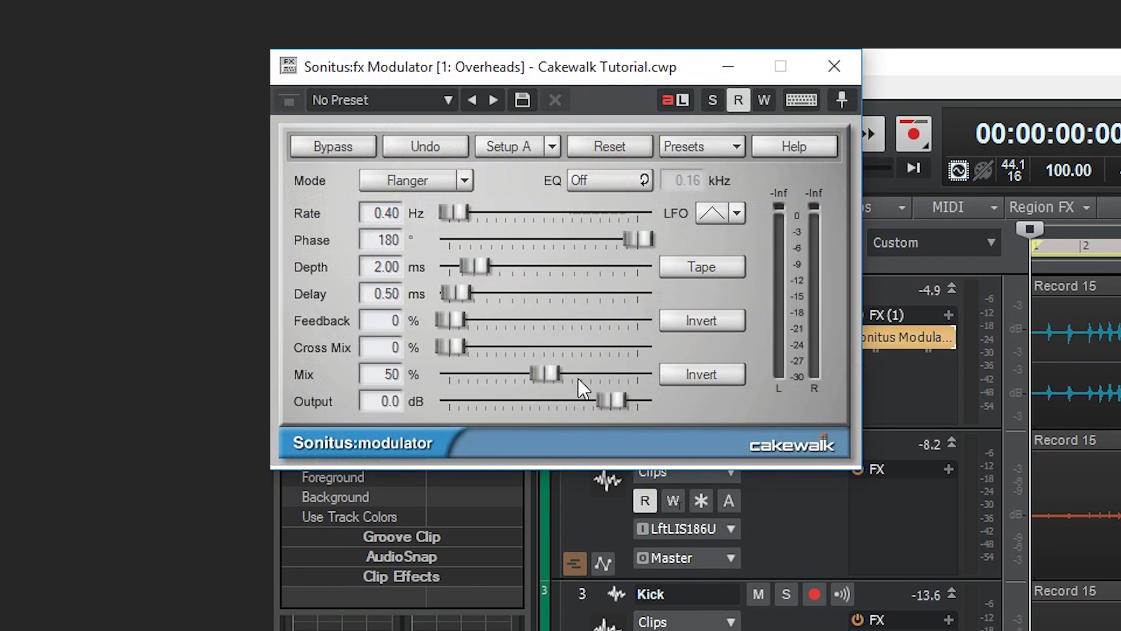
Step: Play the track, set the flanger's rate to 1.62 Hz, lower its phase, raise its feedback, and adjust depth, delay and mix
{"action": "key", "text": "space"}
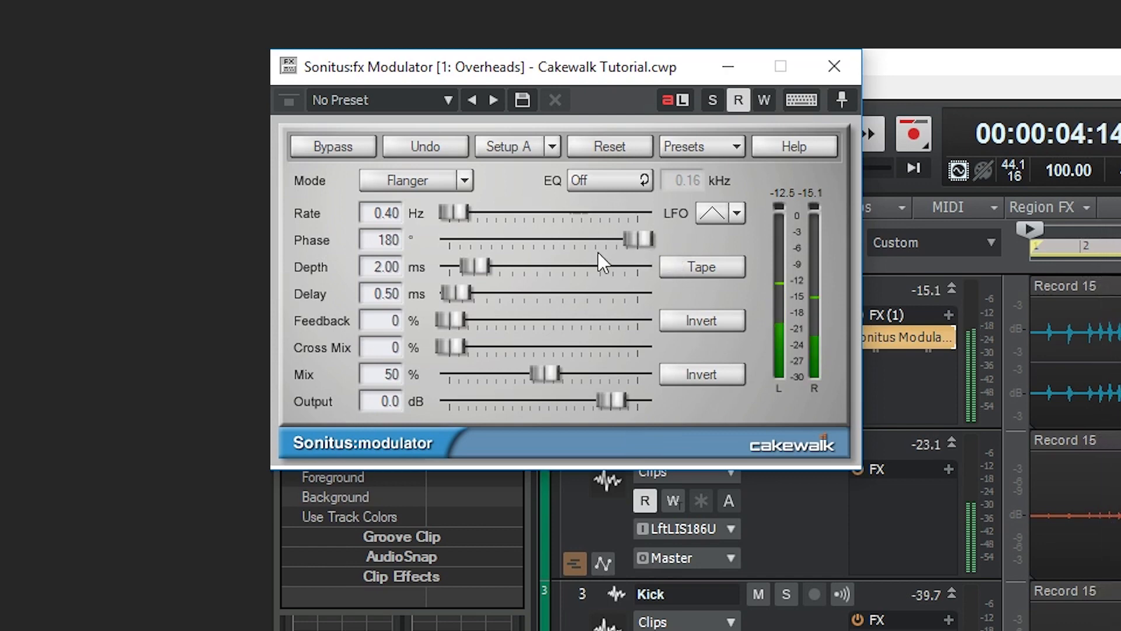
{"action": "left_click_drag", "start_coordinate": [454, 213], "coordinate": [465, 214]}
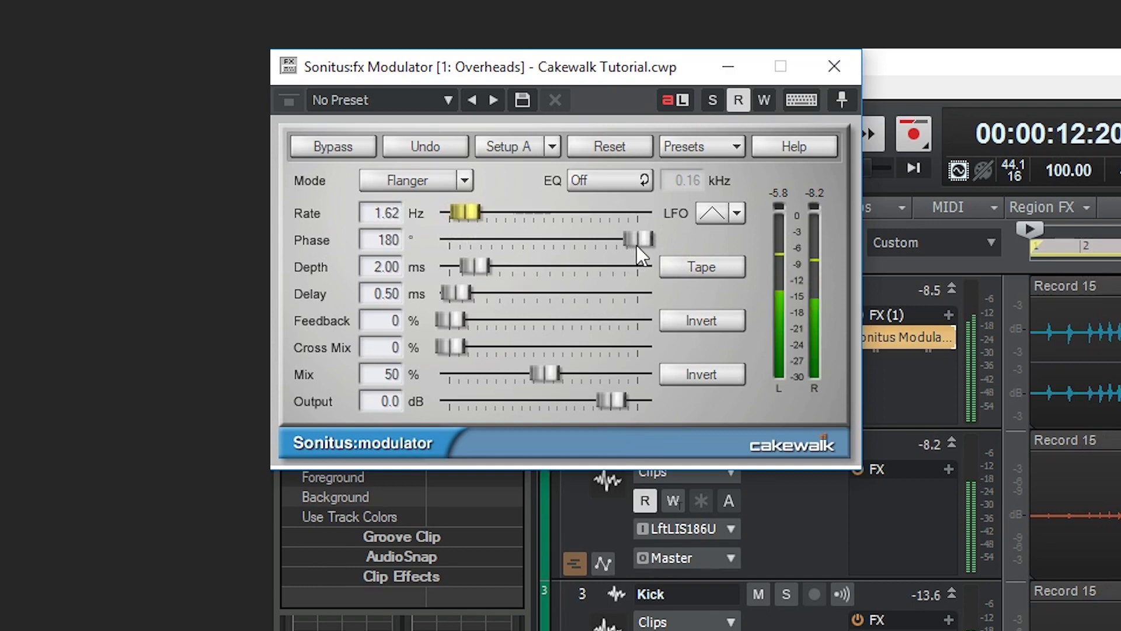
{"action": "left_click_drag", "start_coordinate": [639, 240], "coordinate": [630, 240]}
{"action": "left_click_drag", "start_coordinate": [474, 267], "coordinate": [460, 292]}
{"action": "left_click", "coordinate": [456, 293]}
{"action": "left_click_drag", "start_coordinate": [450, 321], "coordinate": [512, 334]}
{"action": "left_click_drag", "start_coordinate": [562, 373], "coordinate": [536, 372]}
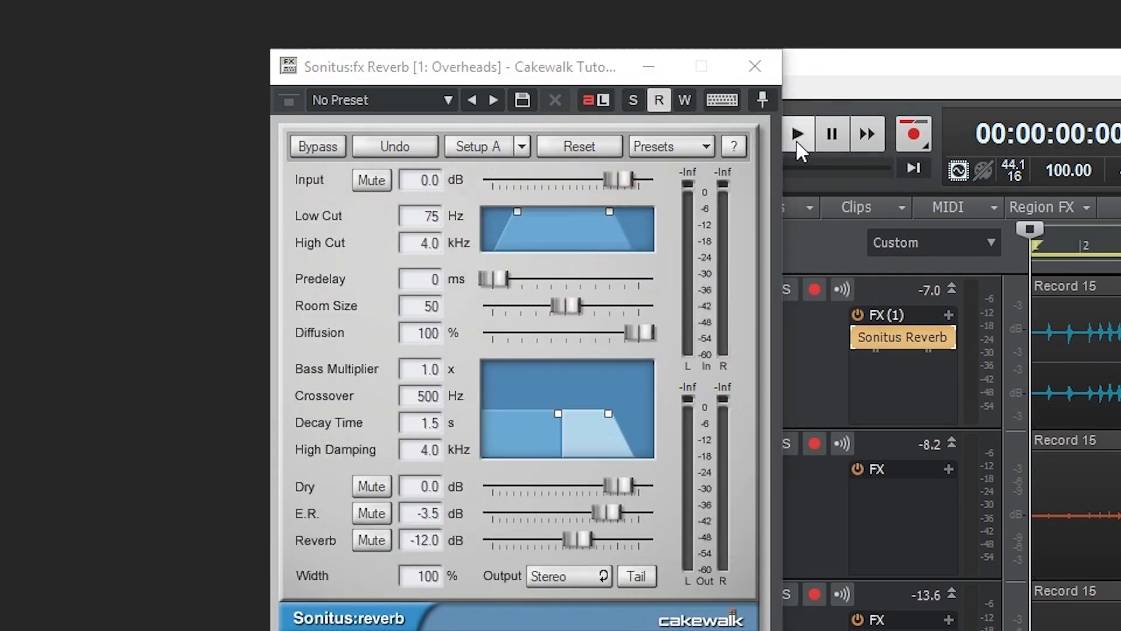
Step: Play the track and set the reverb's predelay to 38 ms, early reflections to -17.2 dB and reverb level to -22.6 dB
{"action": "left_click", "coordinate": [797, 133]}
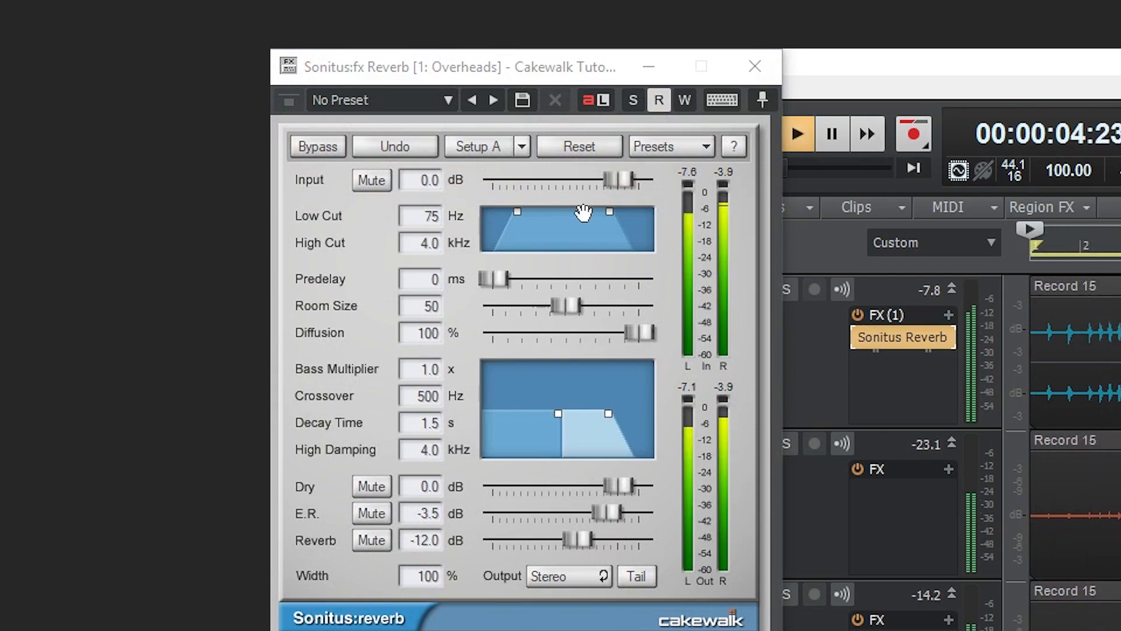
{"action": "left_click_drag", "start_coordinate": [504, 278], "coordinate": [518, 285]}
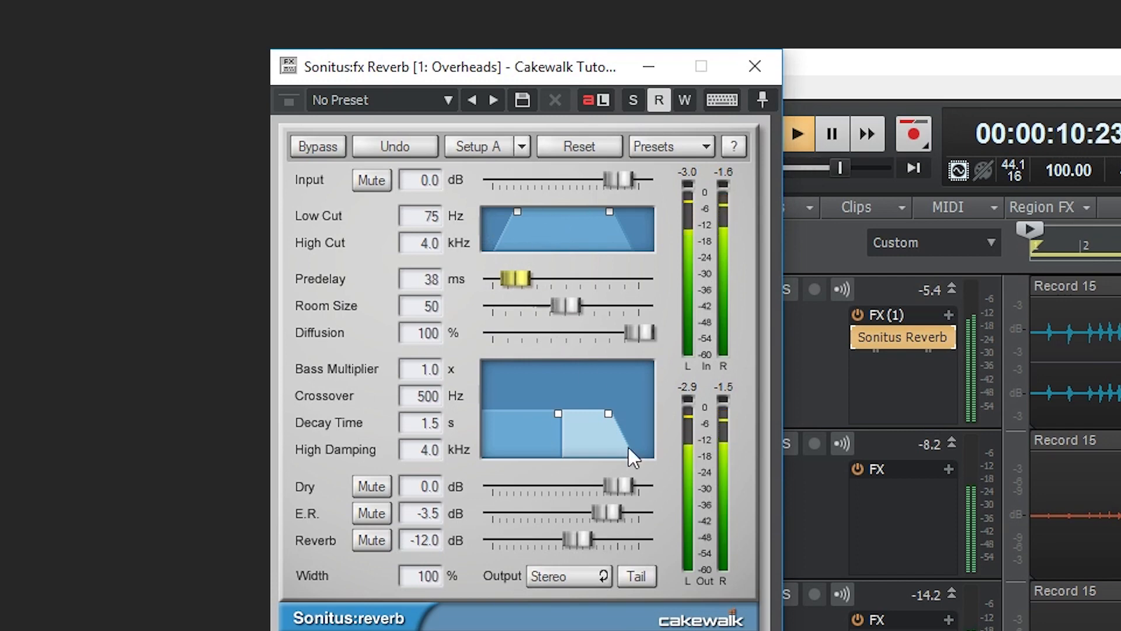
{"action": "left_click_drag", "start_coordinate": [609, 514], "coordinate": [541, 541]}
{"action": "left_click_drag", "start_coordinate": [577, 507], "coordinate": [558, 514]}
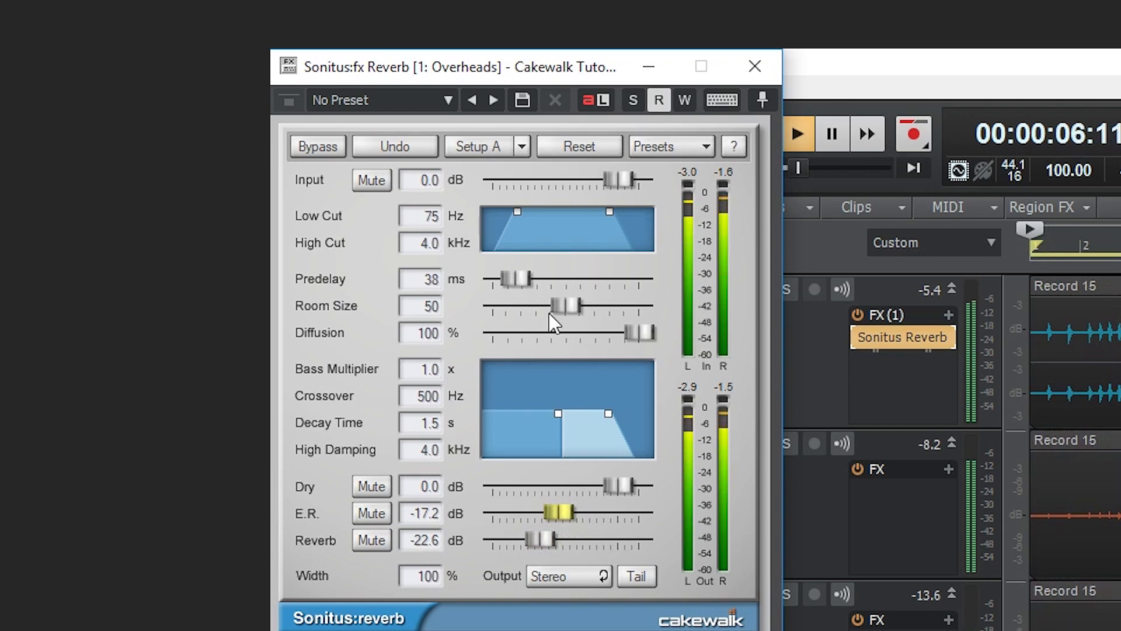
Step: Set the reverb's predelay to 56 ms, room size to 37 and reverb level to -11.5 dB
{"action": "mouse_move", "coordinate": [564, 306]}
{"action": "left_mouse_down"}
{"action": "mouse_move", "coordinate": [526, 305]}
{"action": "mouse_move", "coordinate": [527, 279]}
{"action": "mouse_move", "coordinate": [546, 306]}
{"action": "left_mouse_up"}
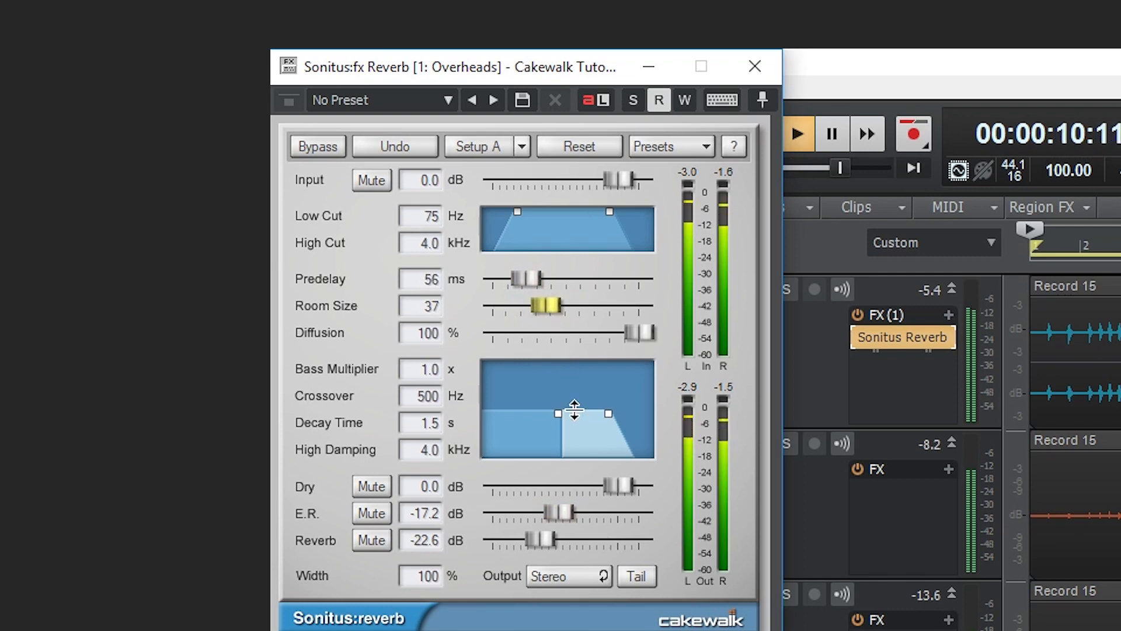
{"action": "left_click", "coordinate": [558, 512]}
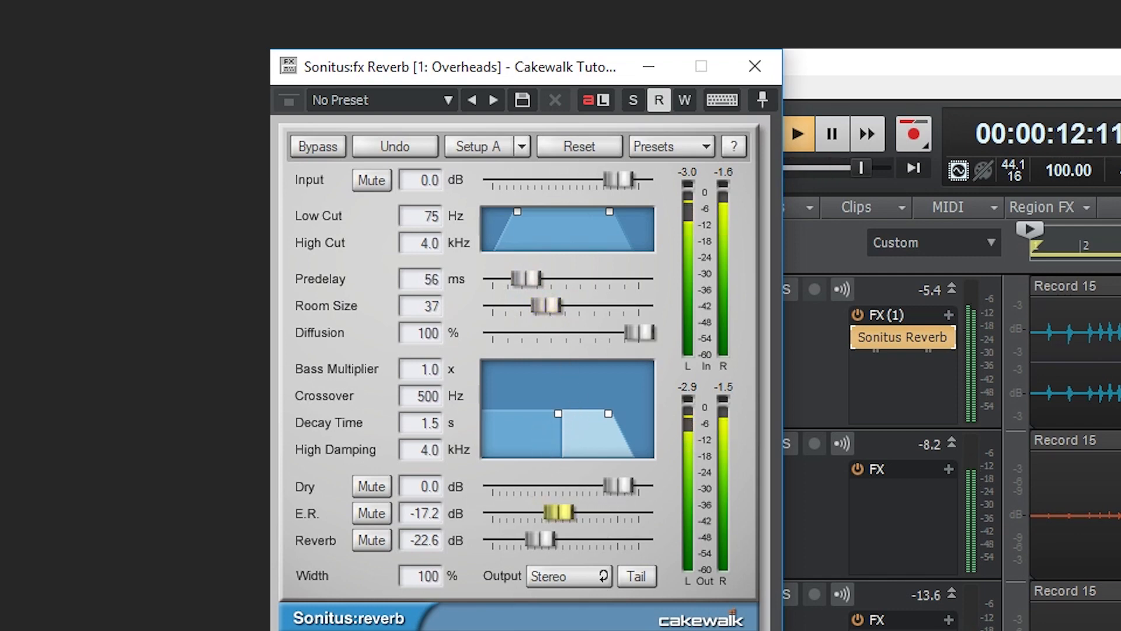
{"action": "left_click_drag", "start_coordinate": [537, 540], "coordinate": [578, 541]}
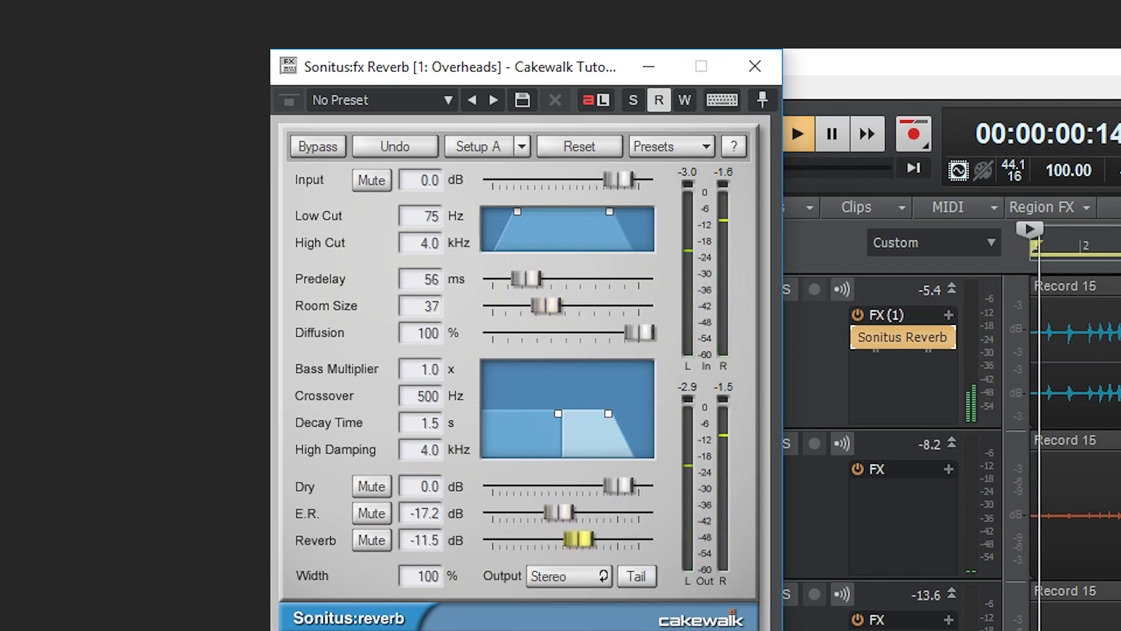
Step: Set the reverb's crossover to 108 Hz and decay time to 1.4 s, and adjust its bass multiplier
{"action": "left_click", "coordinate": [558, 414]}
{"action": "left_click_drag", "start_coordinate": [558, 414], "coordinate": [521, 412]}
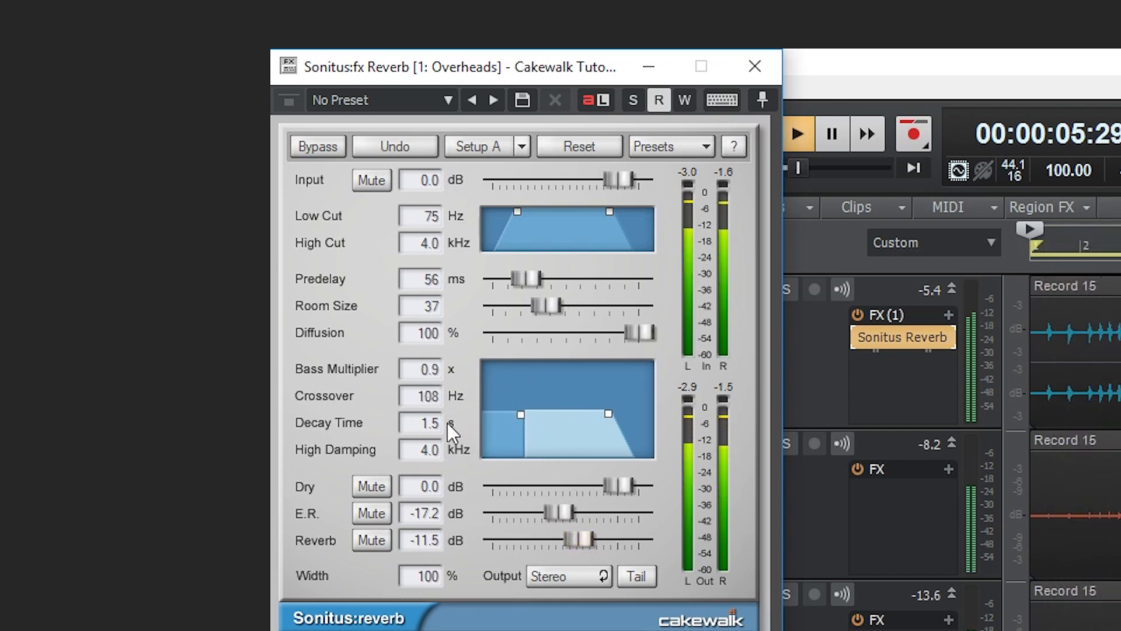
{"action": "mouse_move", "coordinate": [425, 421]}
{"action": "left_mouse_down"}
{"action": "mouse_move", "coordinate": [403, 424]}
{"action": "mouse_move", "coordinate": [422, 426]}
{"action": "mouse_move", "coordinate": [421, 413]}
{"action": "left_mouse_up"}
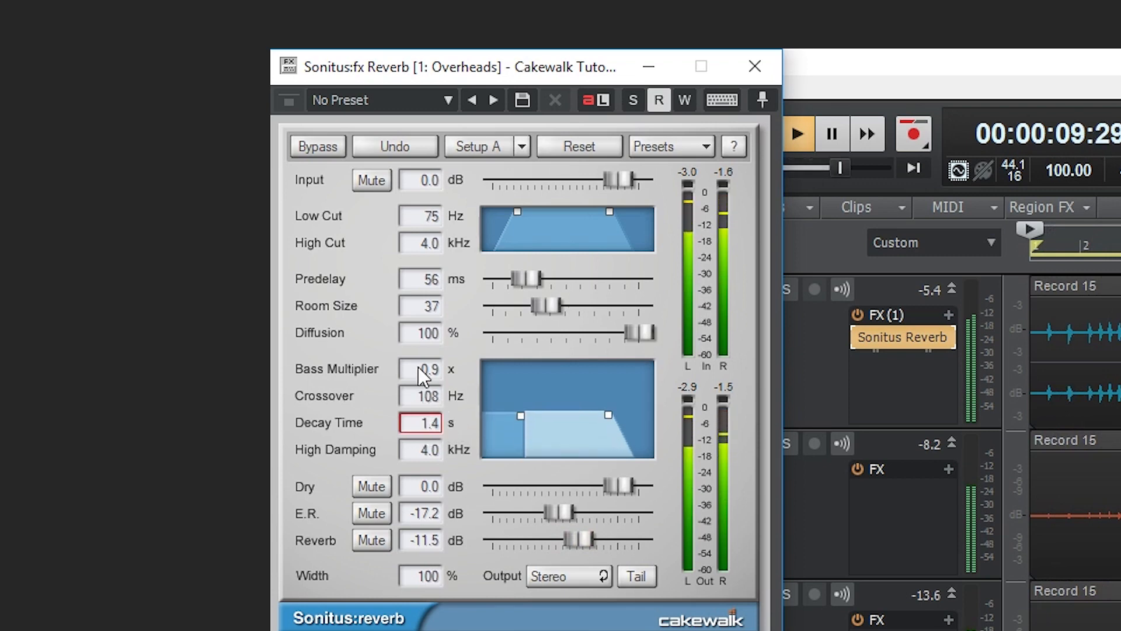
{"action": "mouse_move", "coordinate": [419, 367]}
{"action": "left_mouse_down"}
{"action": "mouse_move", "coordinate": [464, 369]}
{"action": "mouse_move", "coordinate": [425, 368]}
{"action": "left_mouse_up"}
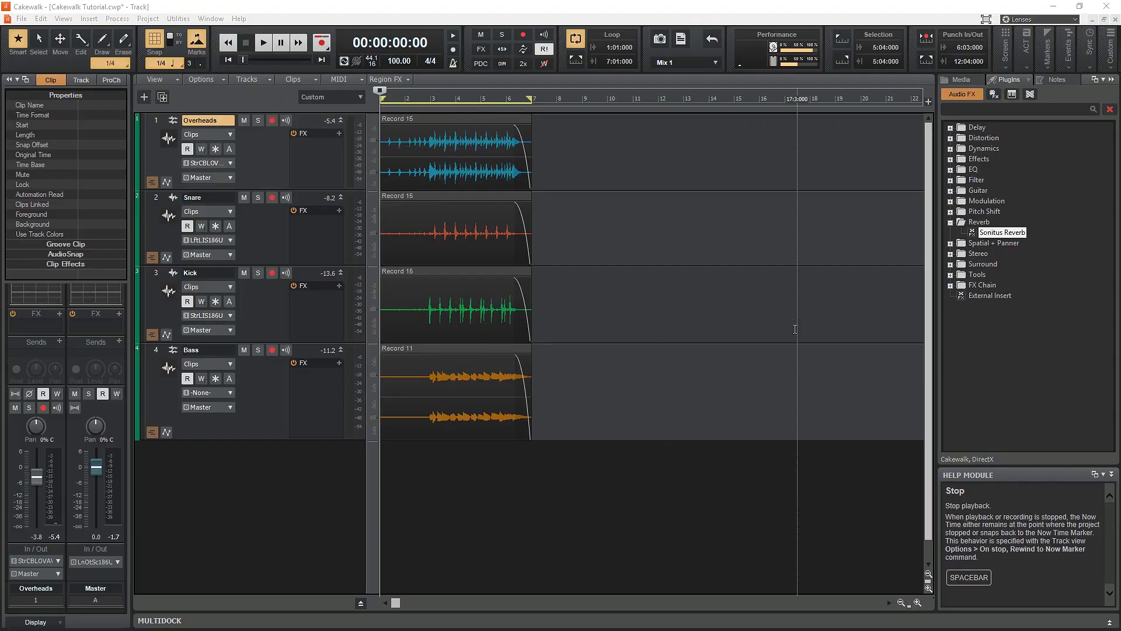
Step: Collapse the Reverb plug-in category and examine the Drums presets in the FX Chain category
{"action": "left_click", "coordinate": [951, 222]}
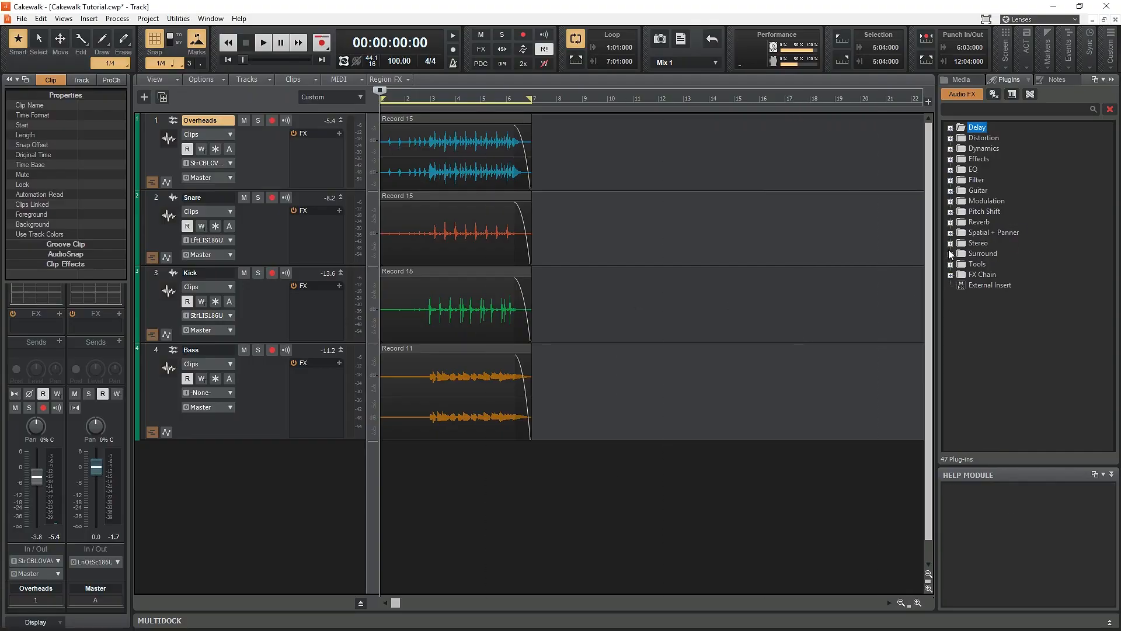
{"action": "left_click", "coordinate": [950, 285]}
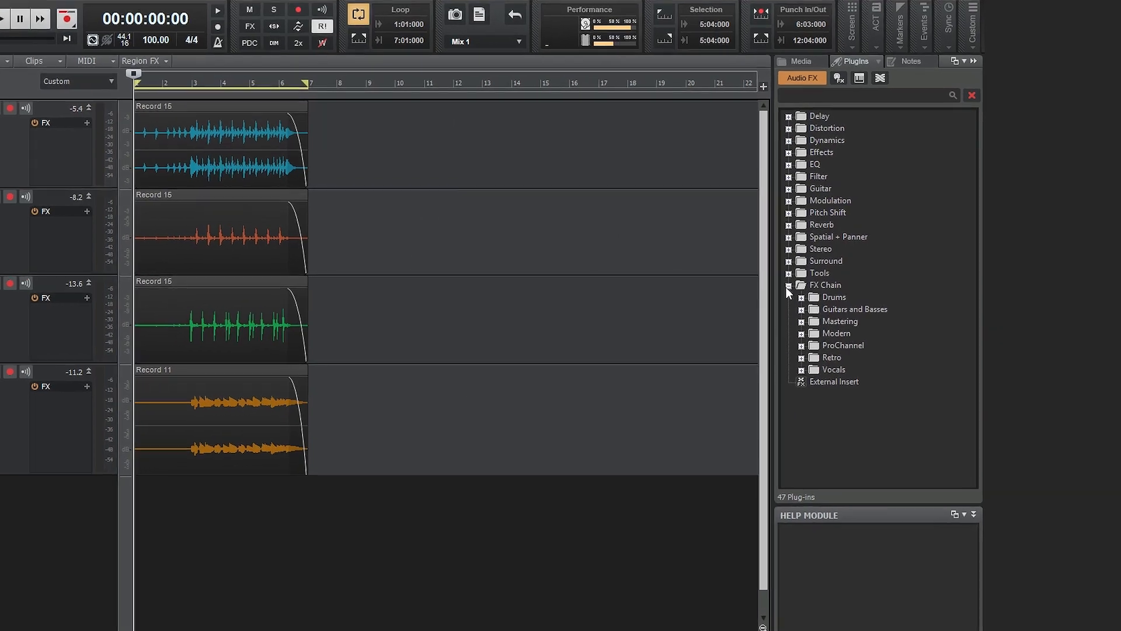
{"action": "left_click", "coordinate": [801, 298]}
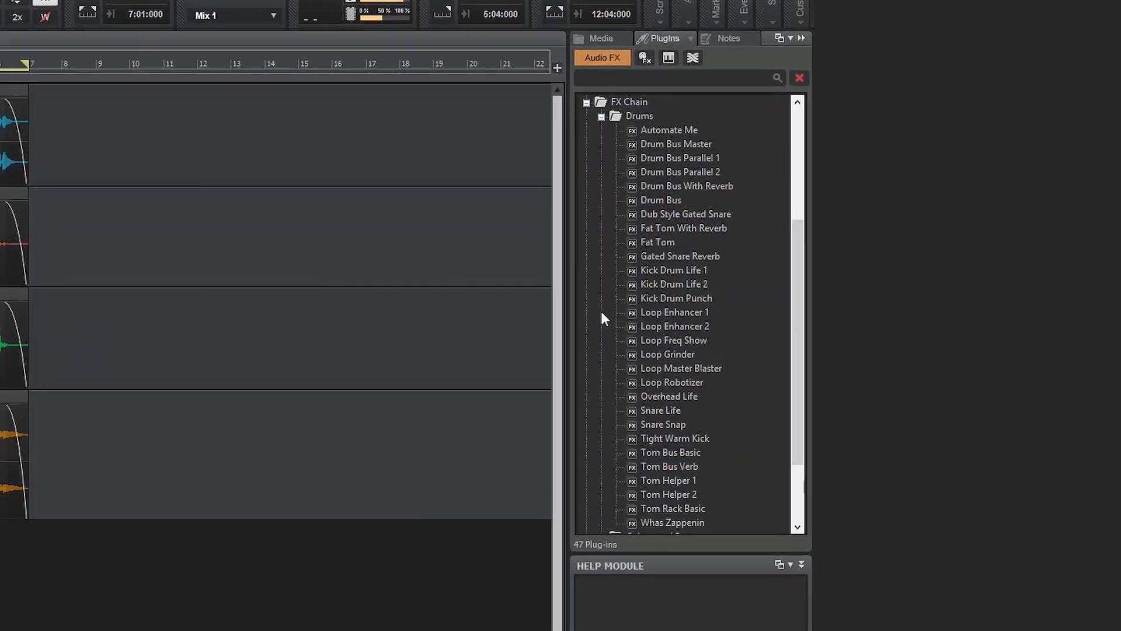
{"action": "scroll", "coordinate": [810, 264], "scroll_direction": "down", "scroll_amount": 3}
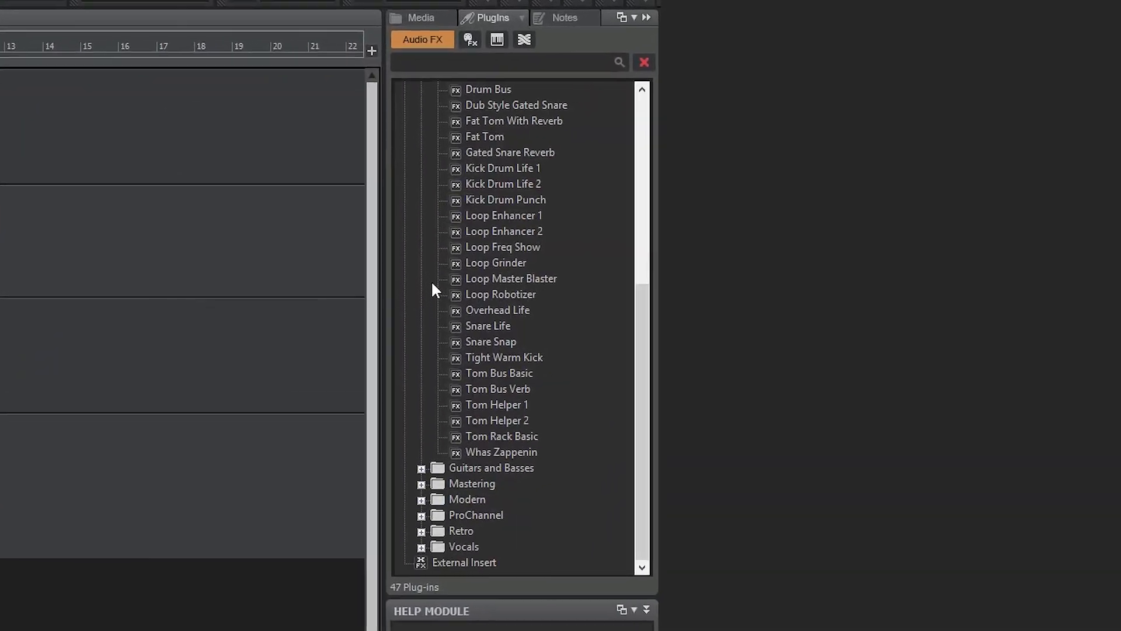
Step: Examine the FX Chain presets for Guitars and Basses, Mastering, Modern and ProChannel
{"action": "left_click", "coordinate": [421, 470]}
{"action": "scroll", "coordinate": [422, 403], "scroll_direction": "down", "scroll_amount": 1}
{"action": "left_click", "coordinate": [421, 484]}
{"action": "scroll", "coordinate": [424, 444], "scroll_direction": "down", "scroll_amount": 2}
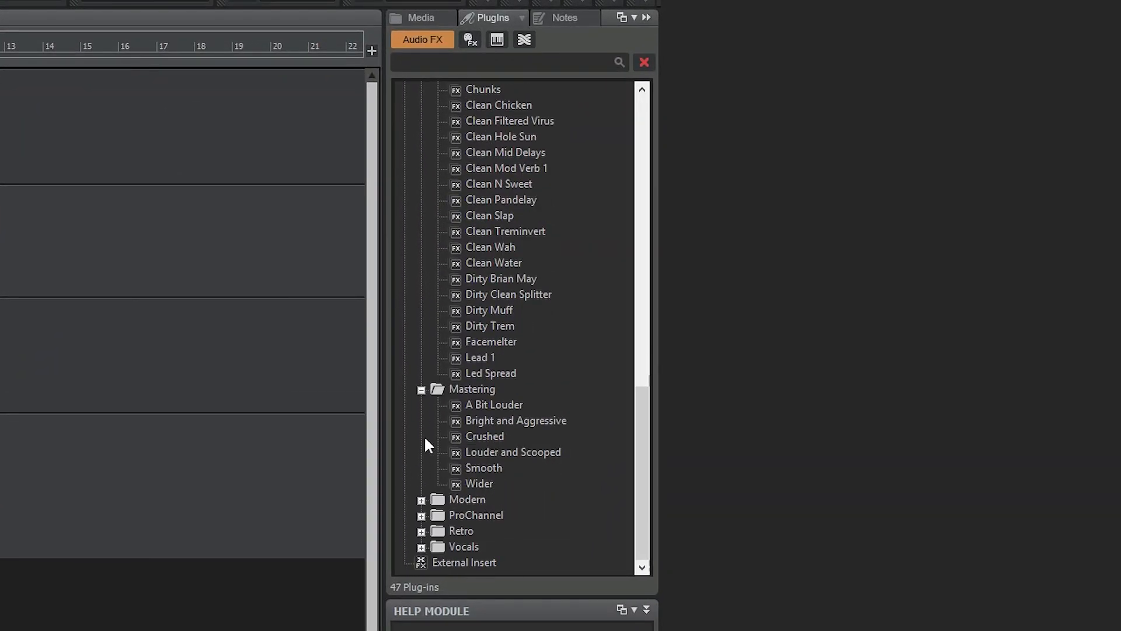
{"action": "left_click", "coordinate": [421, 499]}
{"action": "scroll", "coordinate": [415, 481], "scroll_direction": "down", "scroll_amount": 3}
{"action": "left_click", "coordinate": [421, 516]}
{"action": "scroll", "coordinate": [422, 476], "scroll_direction": "down", "scroll_amount": 3}
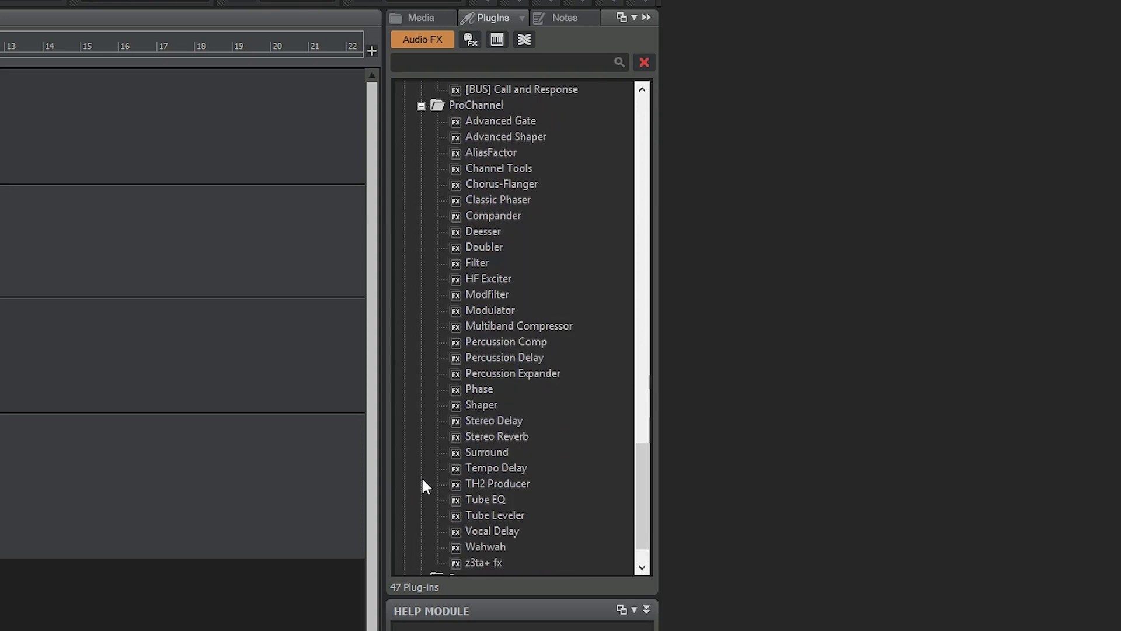
Step: Examine the Retro and Vocals FX Chain presets, and return to the FX Chain category's first presets
{"action": "left_click", "coordinate": [421, 531]}
{"action": "scroll", "coordinate": [416, 455], "scroll_direction": "down", "scroll_amount": 5}
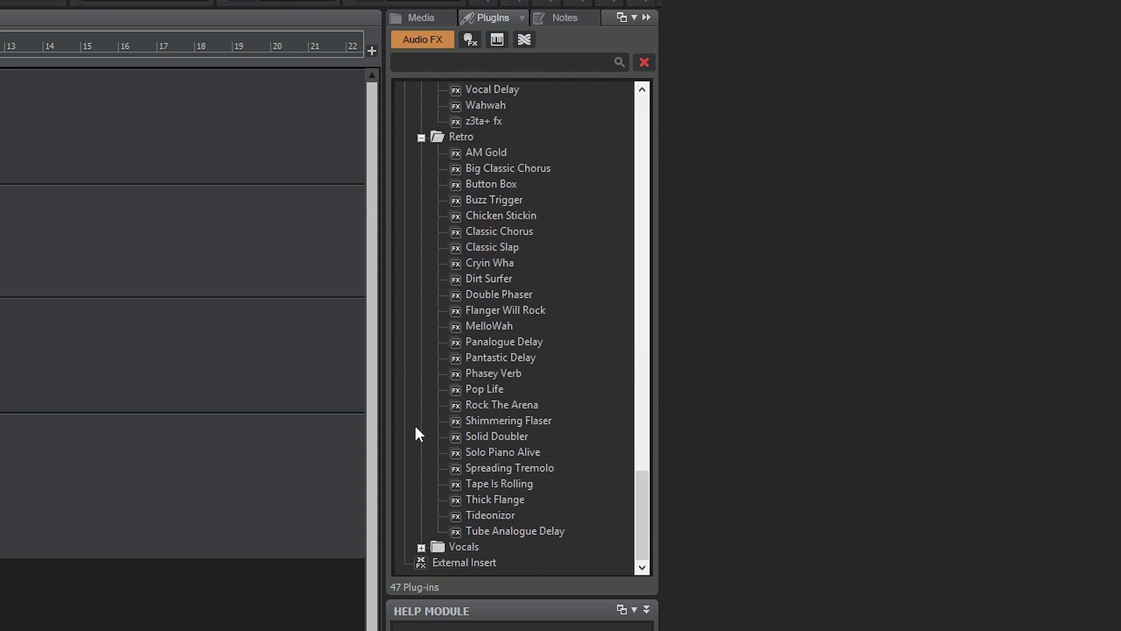
{"action": "left_click", "coordinate": [421, 546]}
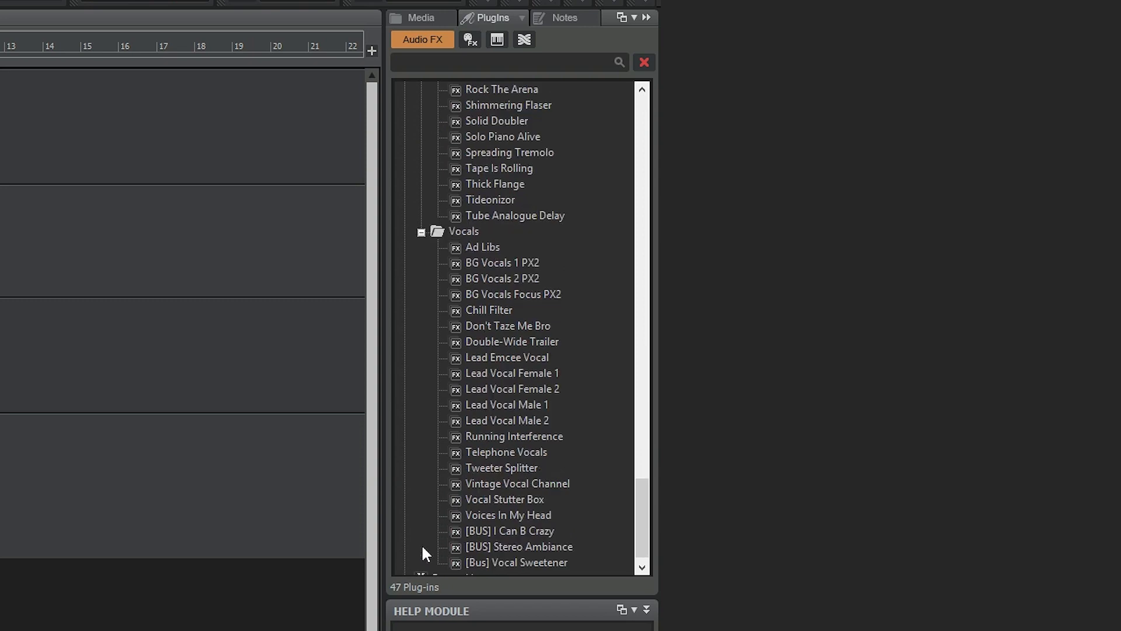
{"action": "scroll", "coordinate": [405, 446], "scroll_direction": "down", "scroll_amount": 1}
{"action": "scroll", "coordinate": [405, 445], "scroll_direction": "up", "scroll_amount": 15}
{"action": "scroll", "coordinate": [404, 443], "scroll_direction": "up", "scroll_amount": 20}
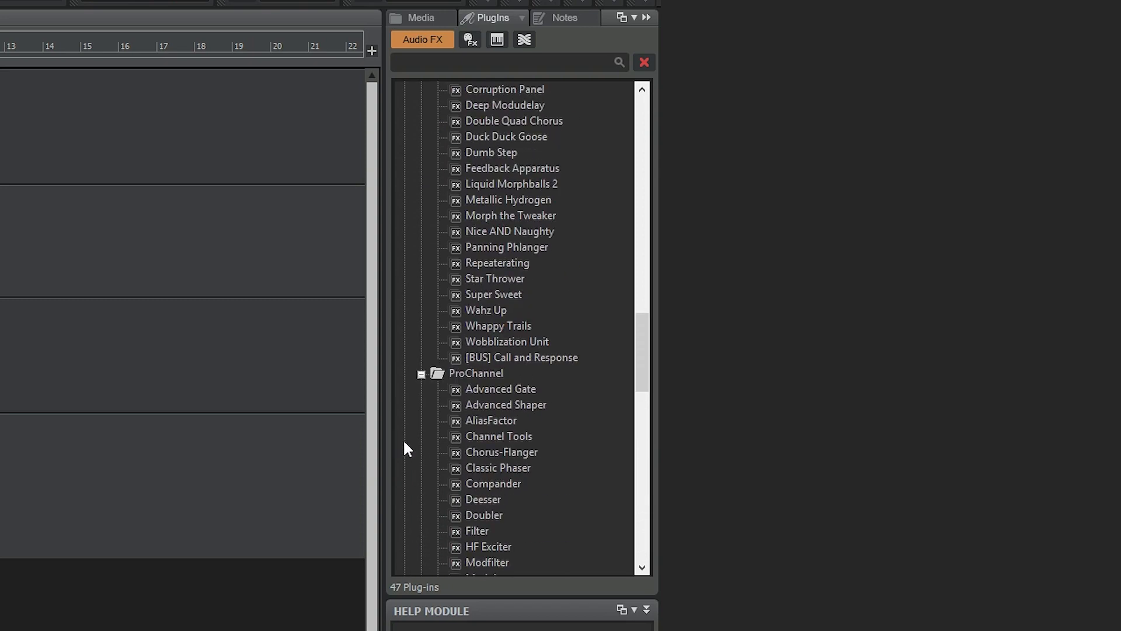
{"action": "scroll", "coordinate": [403, 438], "scroll_direction": "up", "scroll_amount": 8}
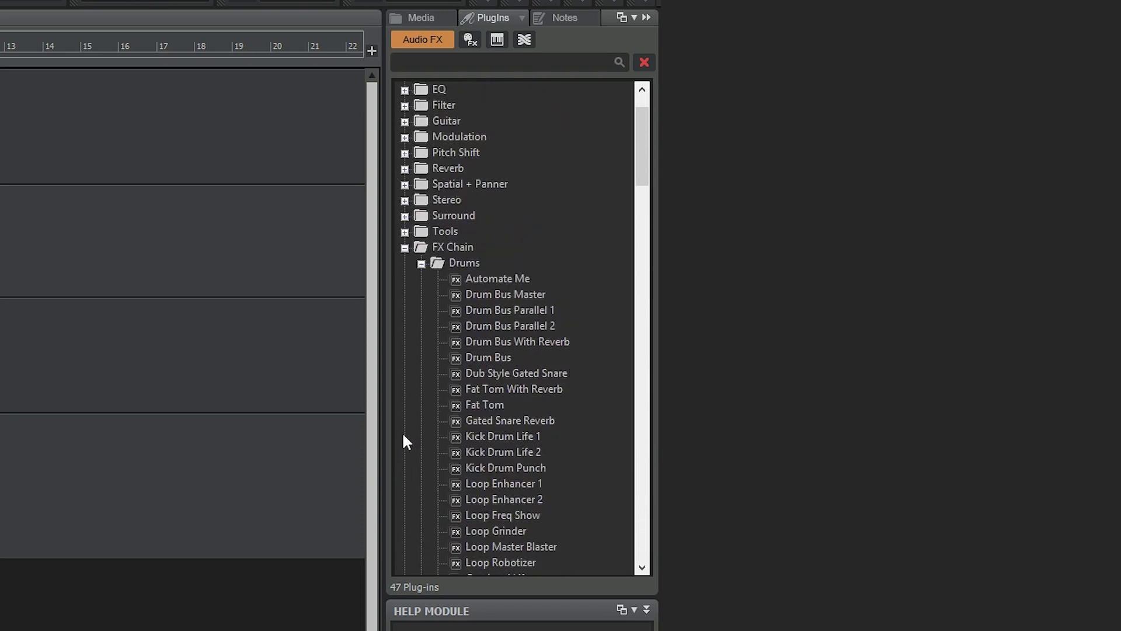